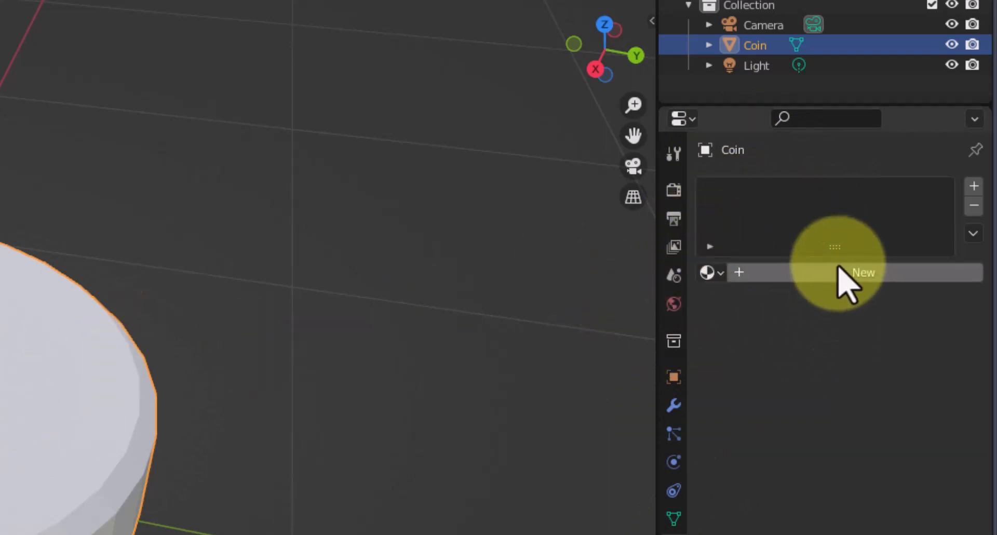
Create a new material on the coin and set its base color to light blue
{"action": "left_click", "coordinate": [737, 275]}
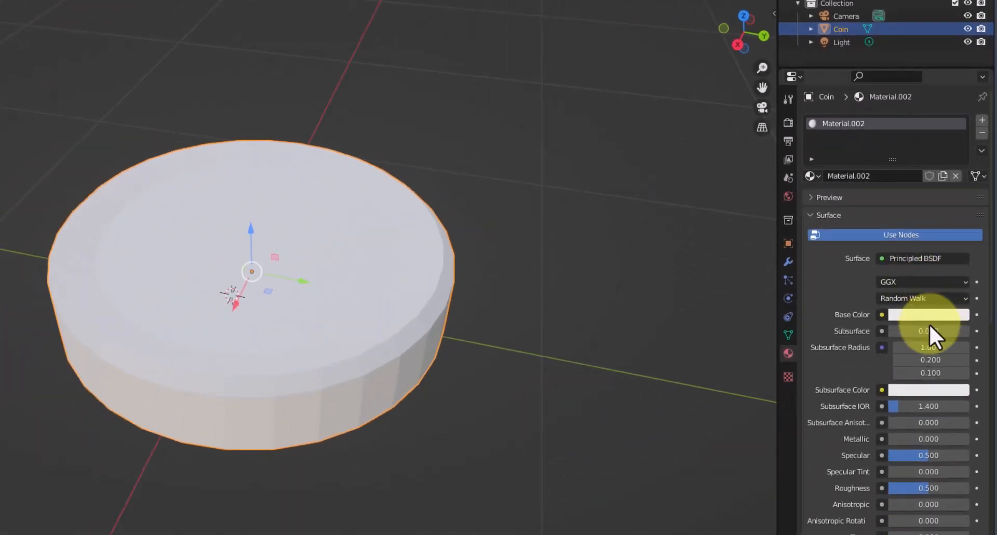
{"action": "left_click", "coordinate": [913, 314]}
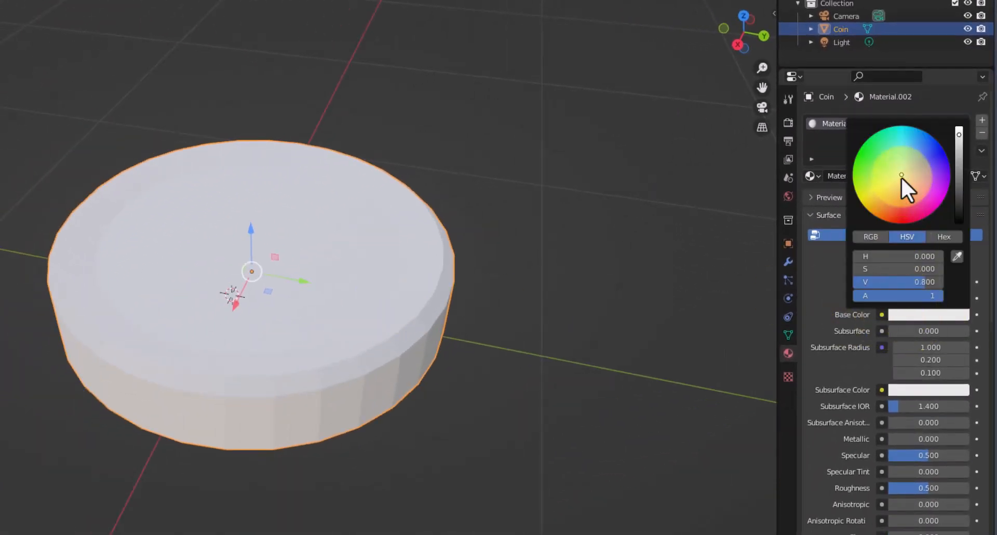
{"action": "left_click", "coordinate": [920, 206]}
{"action": "left_click_drag", "start_coordinate": [931, 171], "coordinate": [911, 151]}
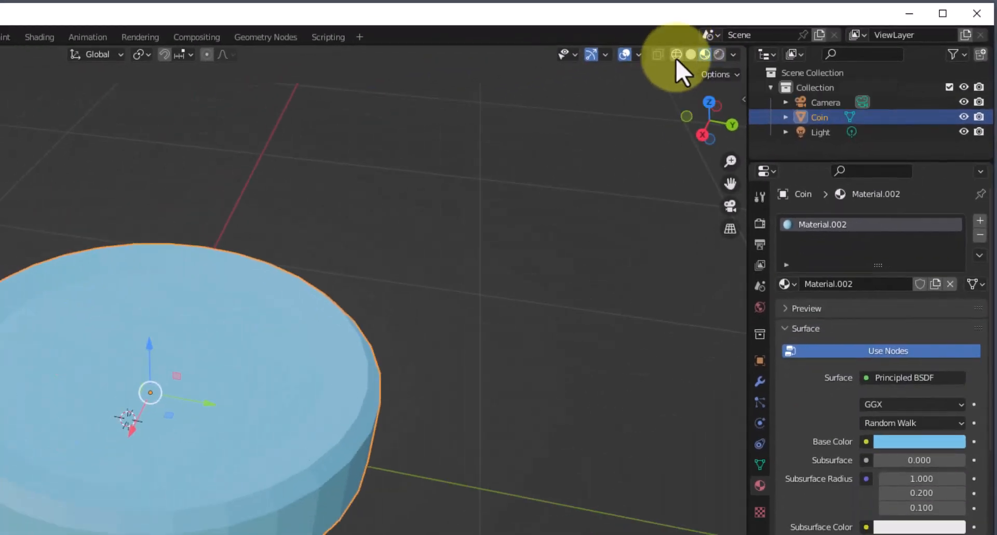
Compare the coin in Solid and Wireframe viewport shading, ending in Material Preview
{"action": "left_click", "coordinate": [507, 83]}
{"action": "left_click", "coordinate": [687, 56]}
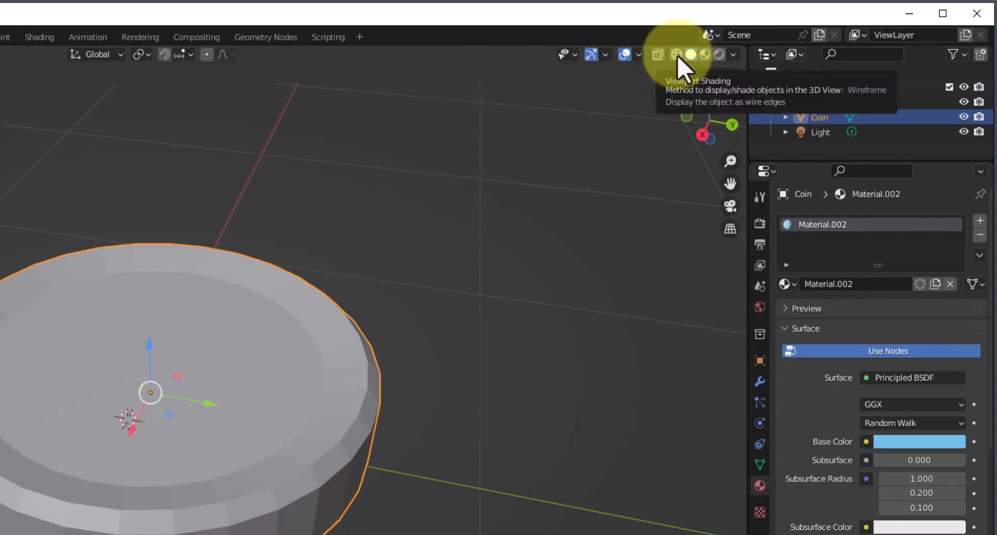
{"action": "left_click", "coordinate": [677, 56]}
{"action": "left_click", "coordinate": [691, 55]}
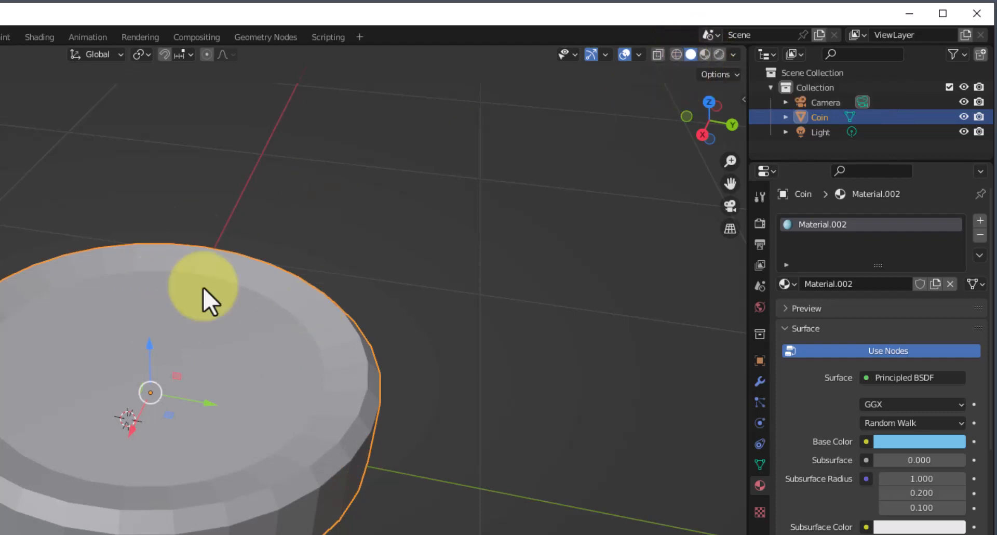
{"action": "left_click", "coordinate": [676, 55]}
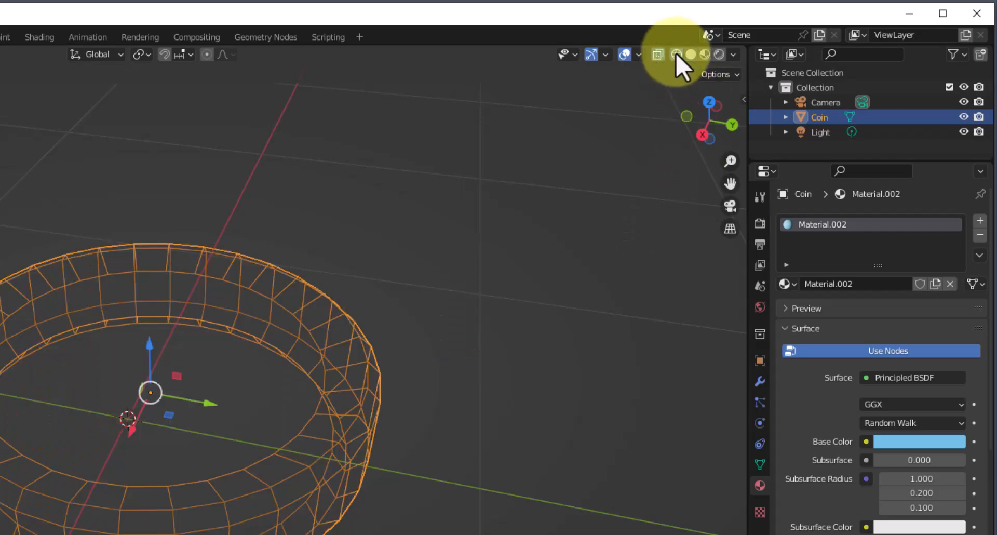
{"action": "left_click", "coordinate": [690, 54]}
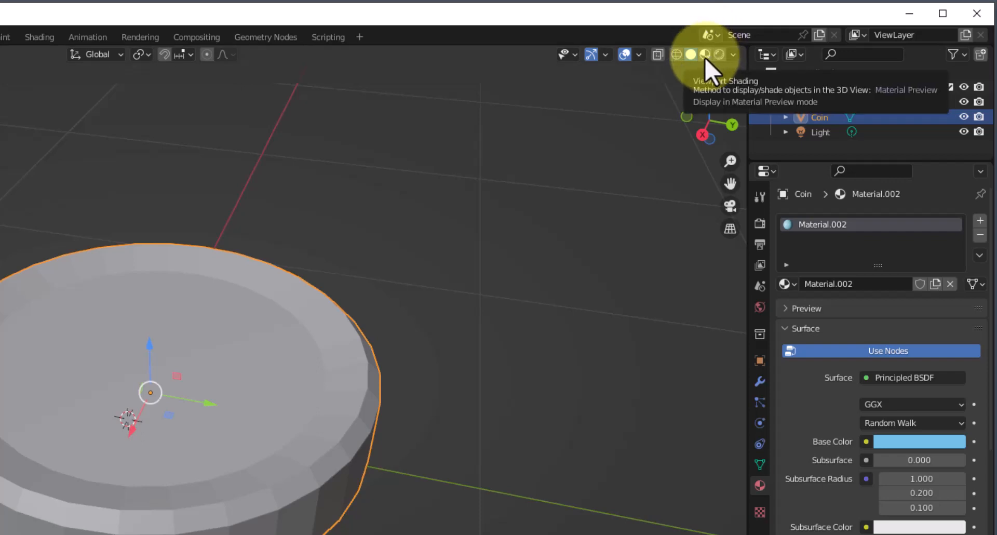
{"action": "left_click", "coordinate": [705, 56]}
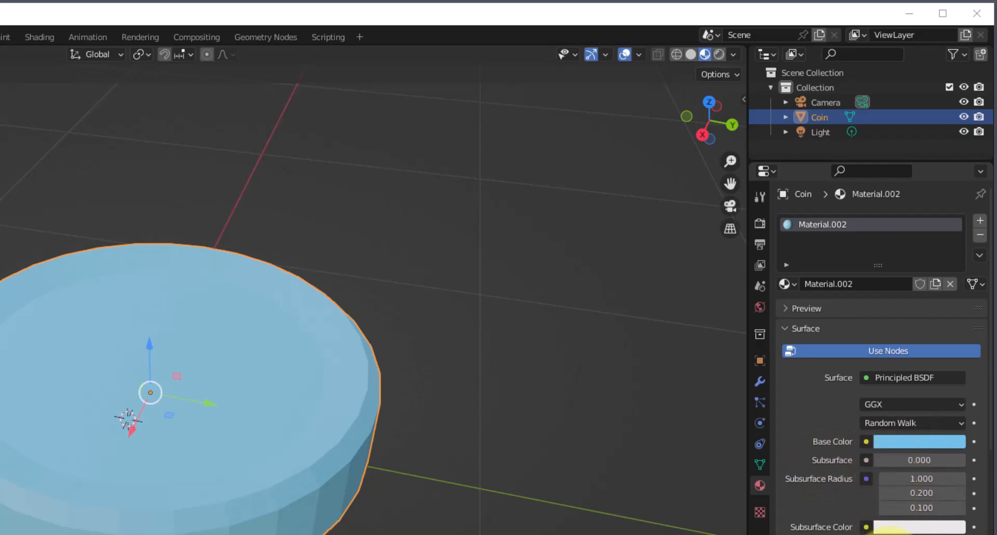
Rename the coin's material to CoinBaseMaterial
{"action": "scroll", "coordinate": [891, 532], "scroll_direction": "down", "scroll_amount": 10}
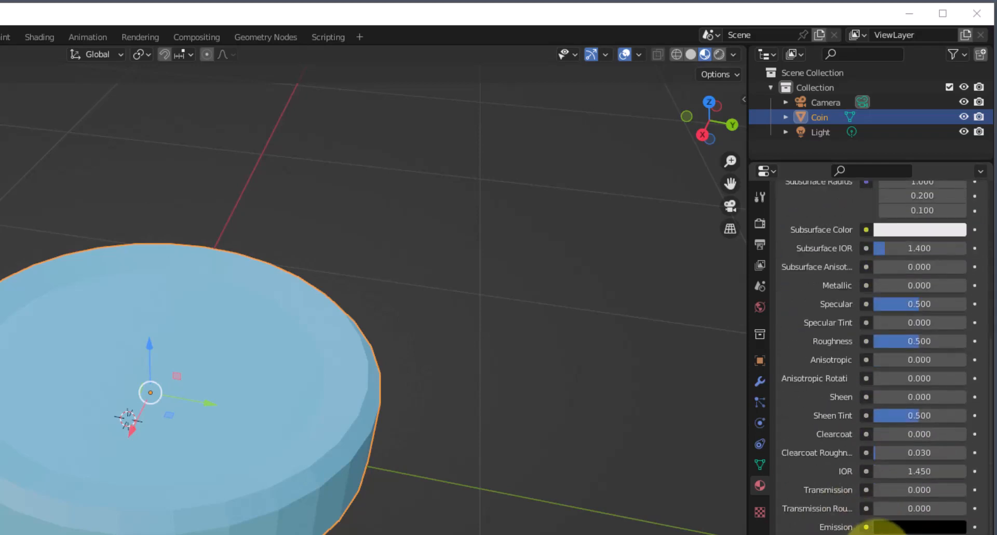
{"action": "scroll", "coordinate": [891, 509], "scroll_direction": "up", "scroll_amount": 10}
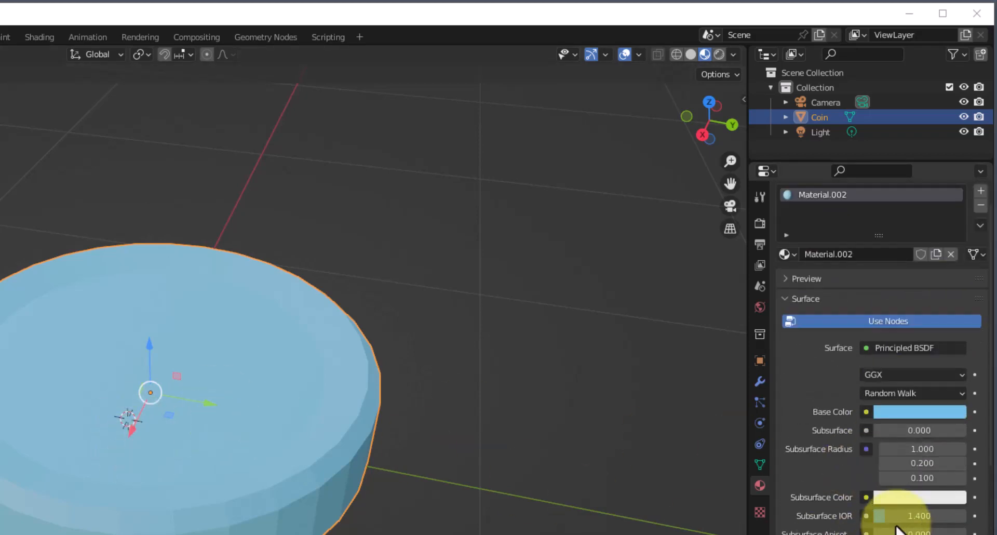
{"action": "scroll", "coordinate": [896, 524], "scroll_direction": "up", "scroll_amount": 2}
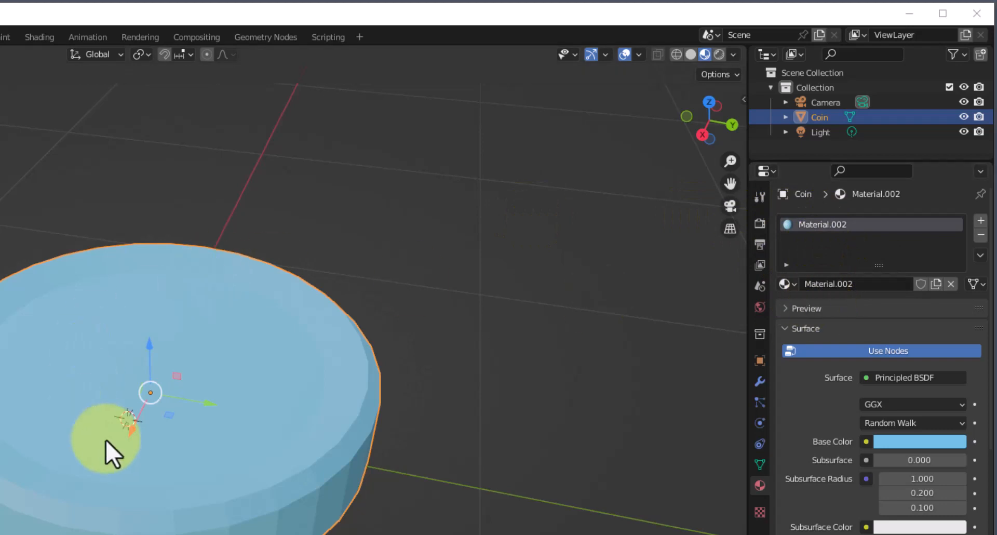
{"action": "double_click", "coordinate": [825, 226]}
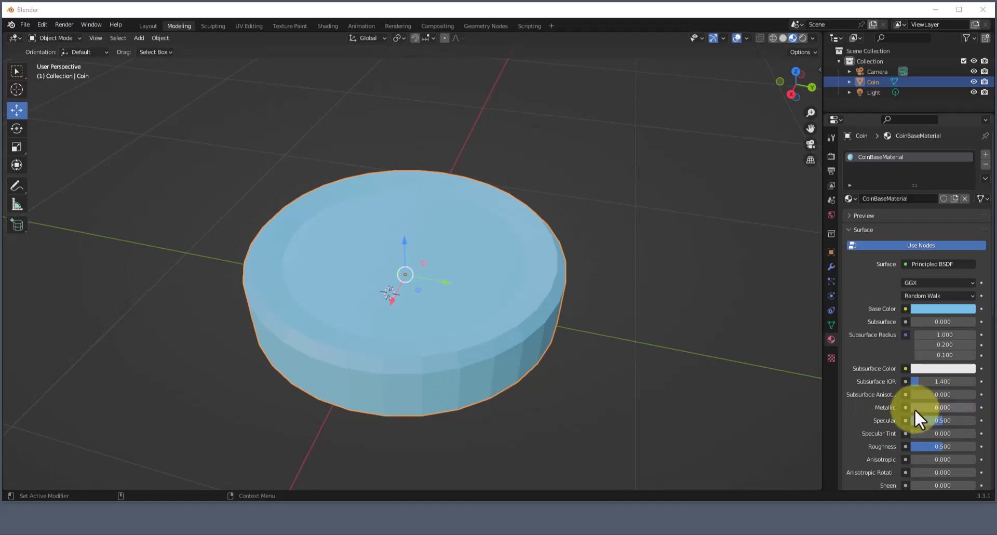
Try a Metallic value of 1.000 on the coin's material and return it to 0.000
{"action": "left_click_drag", "start_coordinate": [914, 408], "coordinate": [80, 413]}
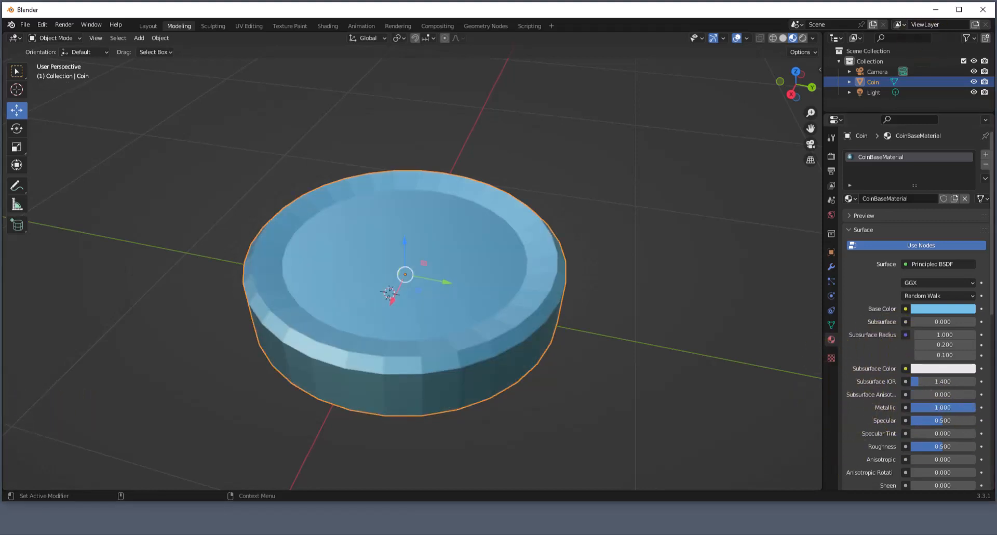
{"action": "left_click_drag", "start_coordinate": [964, 409], "coordinate": [868, 413]}
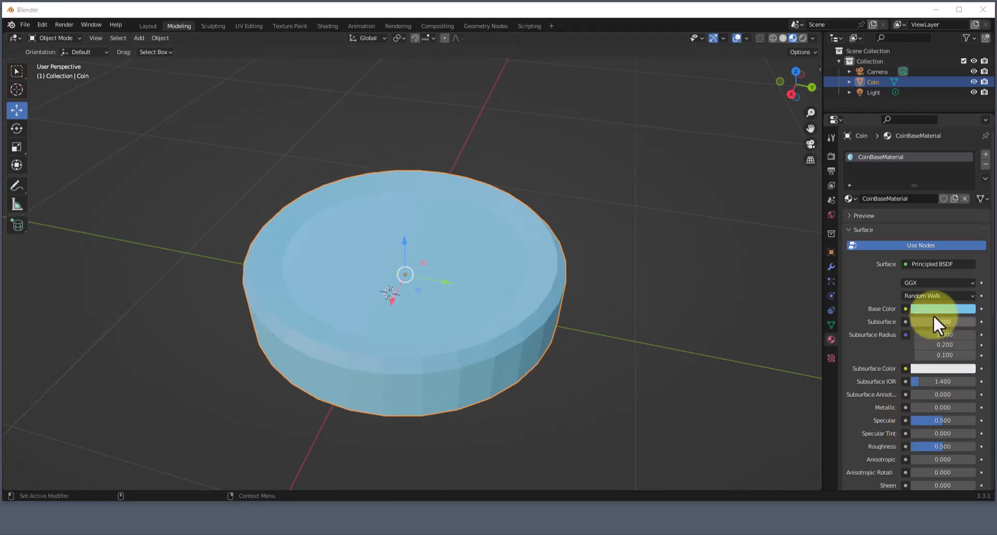
Connect an Image Texture to the material's Base Color and load 5_Units-front.png from the project's Assets\Images folder
{"action": "left_click", "coordinate": [905, 309]}
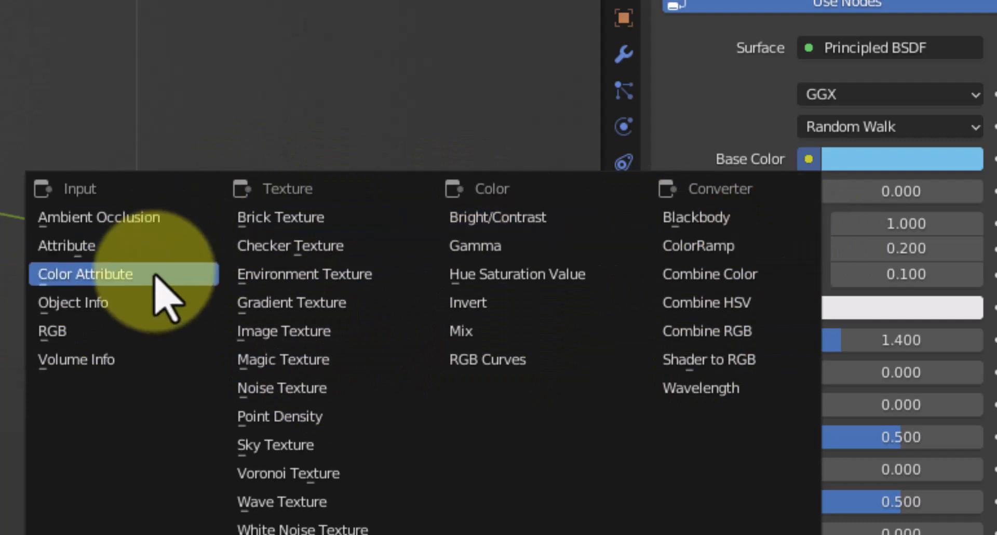
{"action": "left_click", "coordinate": [325, 340]}
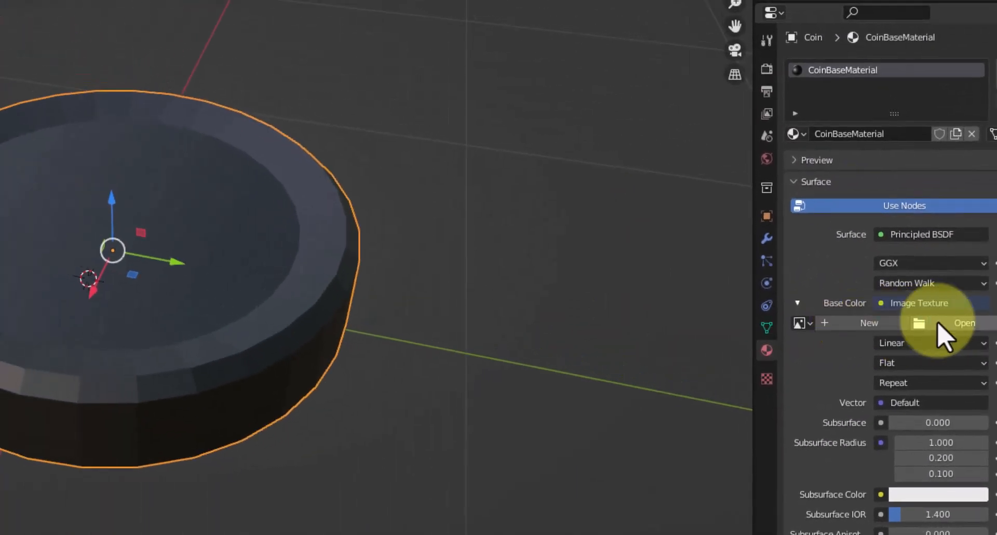
{"action": "left_click", "coordinate": [939, 323]}
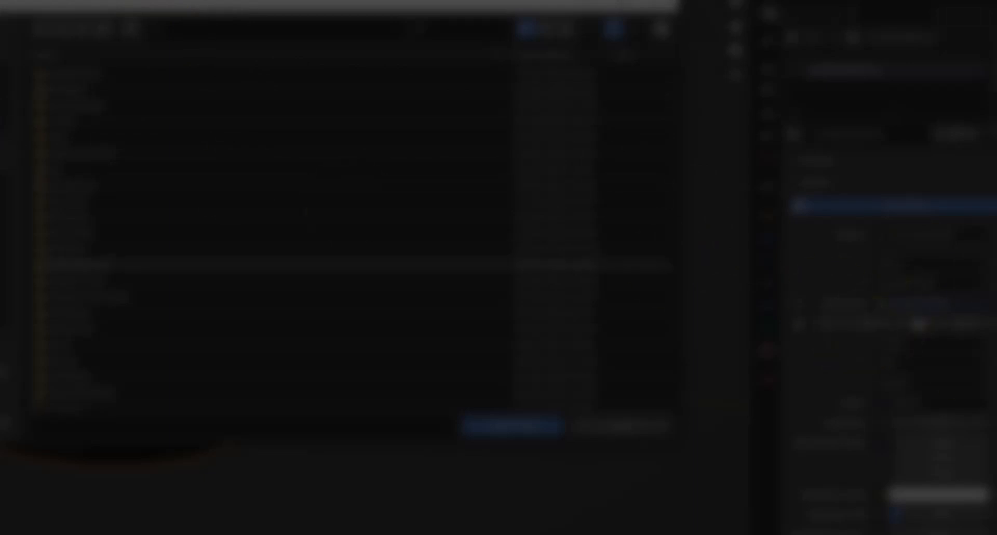
{"action": "left_click", "coordinate": [240, 30]}
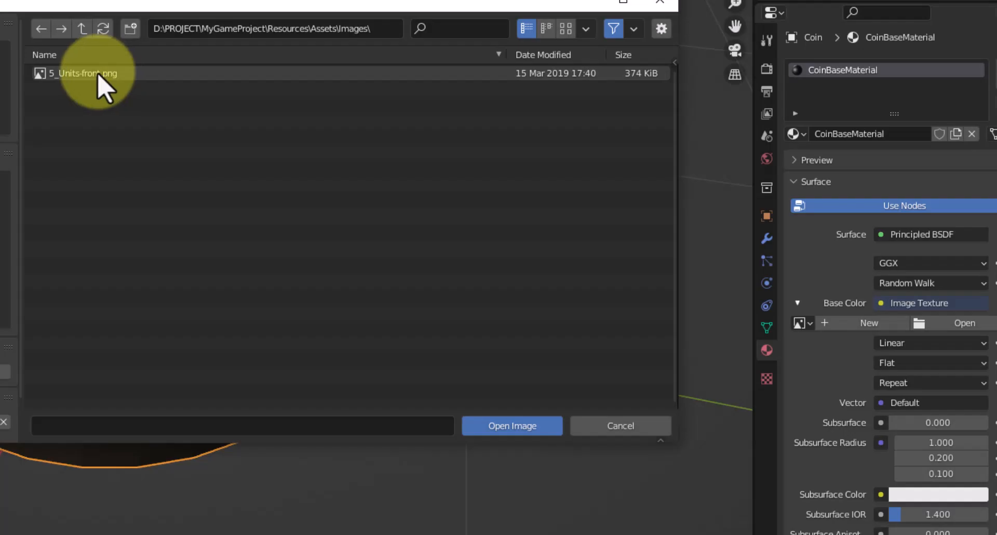
{"action": "left_click", "coordinate": [107, 74]}
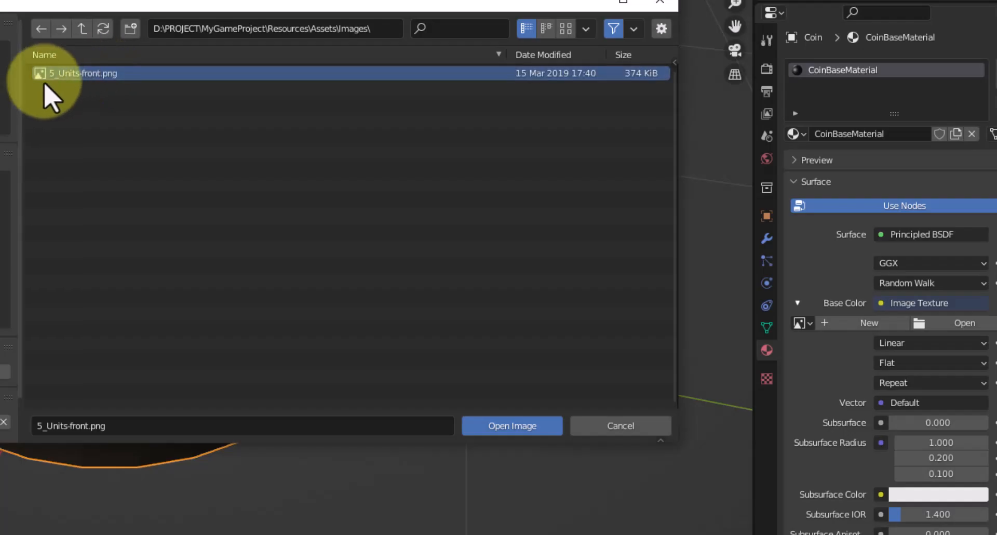
{"action": "left_click", "coordinate": [509, 427]}
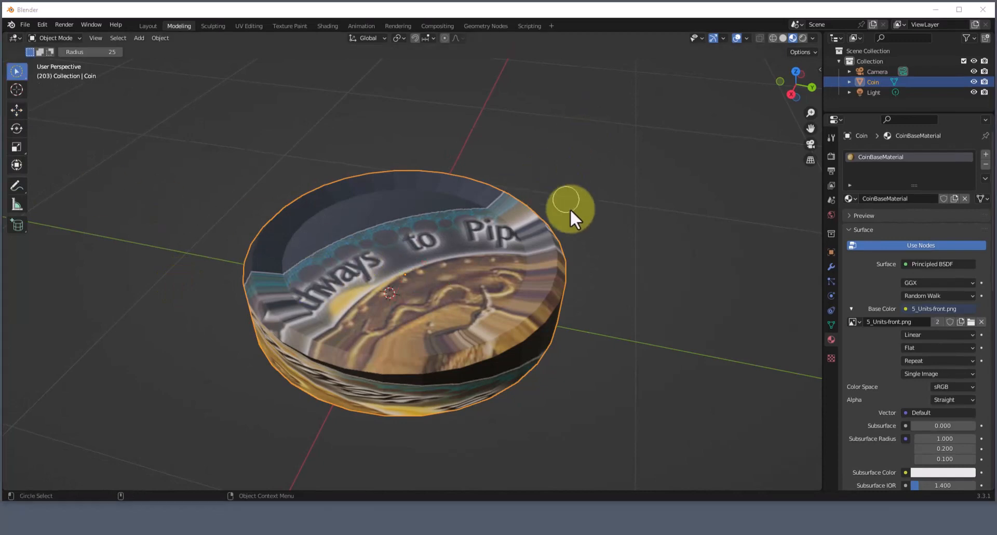
Switch to the UV Editing workspace and show the image 5_Units-front.png in the UV editor
{"action": "left_click_drag", "start_coordinate": [597, 280], "coordinate": [522, 220]}
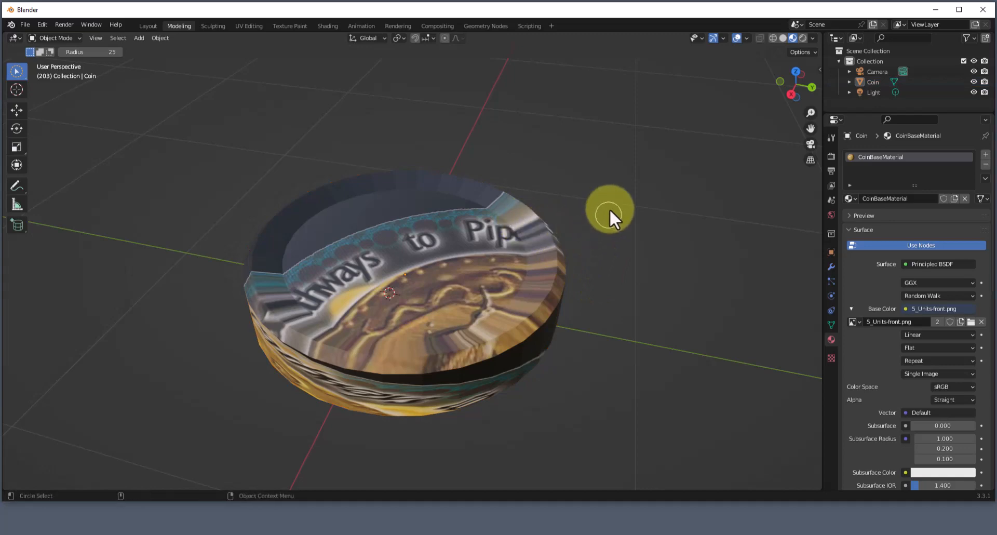
{"action": "key", "text": "grave"}
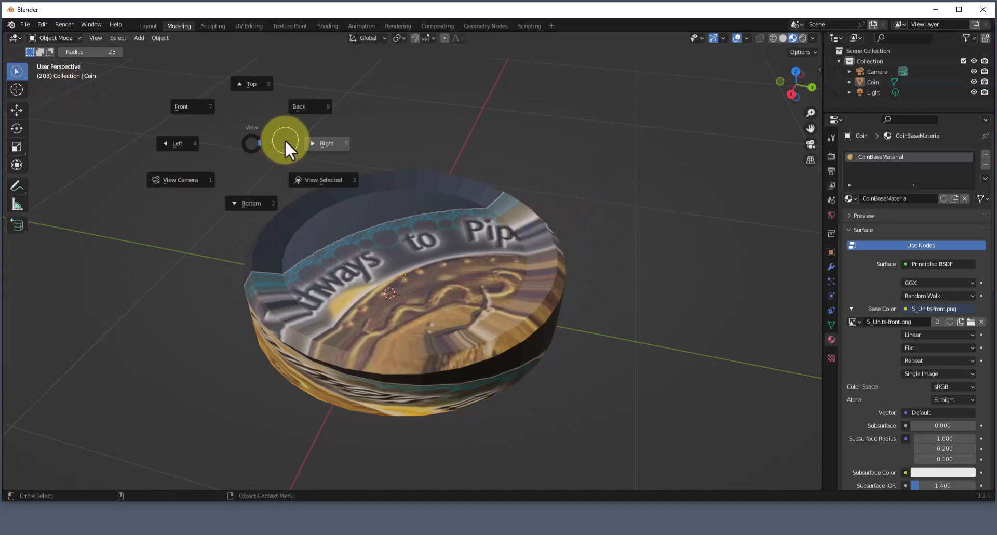
{"action": "middle_click_drag", "start_coordinate": [431, 145], "coordinate": [611, 175]}
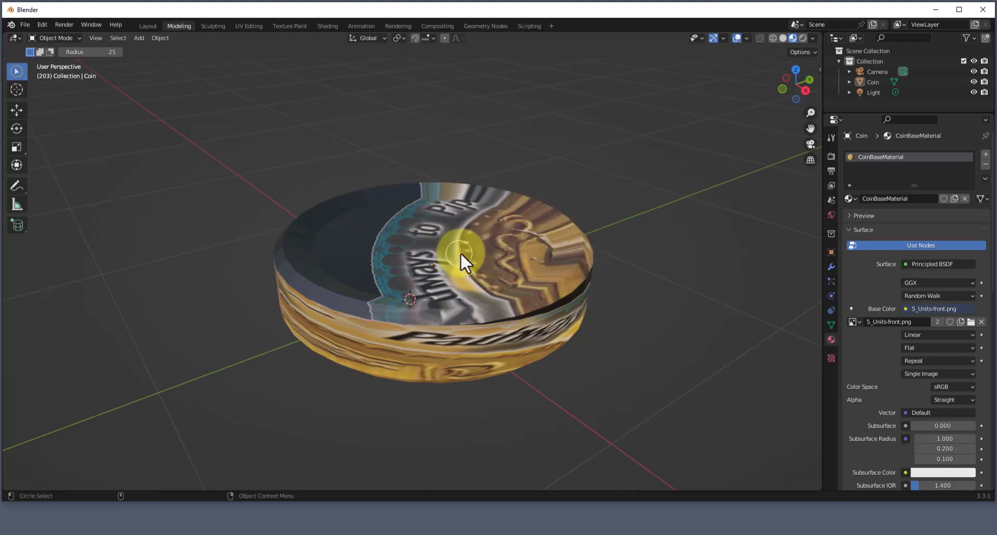
{"action": "middle_click_drag", "start_coordinate": [512, 238], "coordinate": [406, 191]}
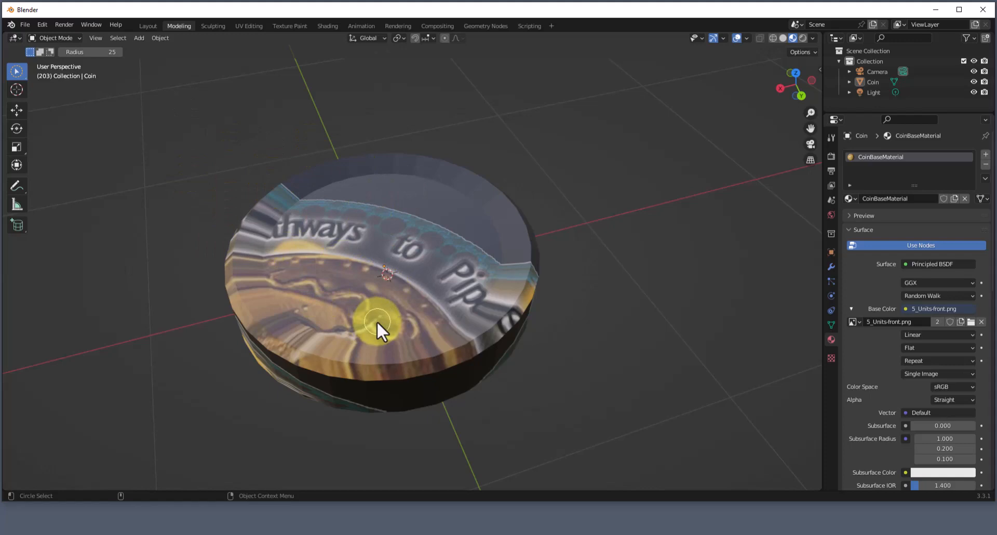
{"action": "left_click", "coordinate": [245, 26]}
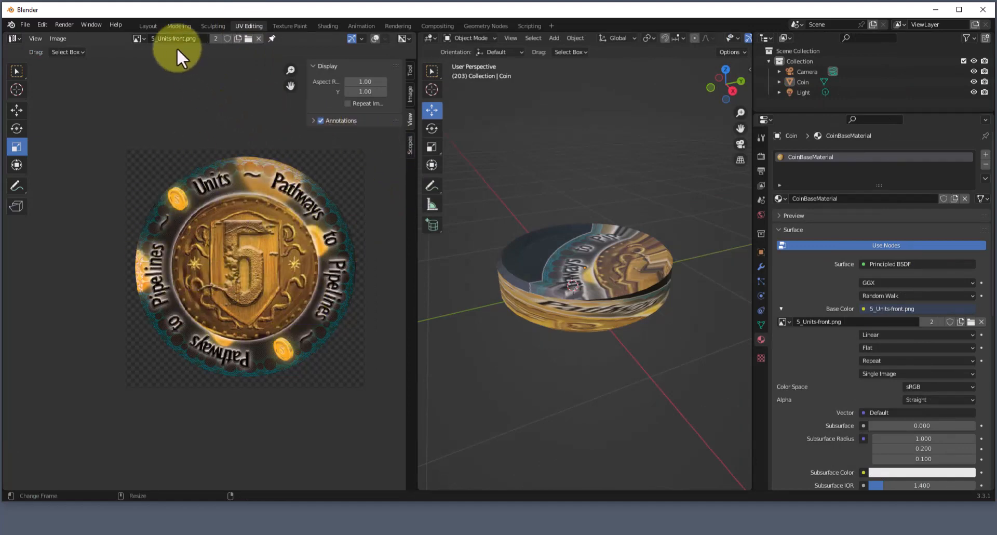
{"action": "left_click", "coordinate": [143, 38]}
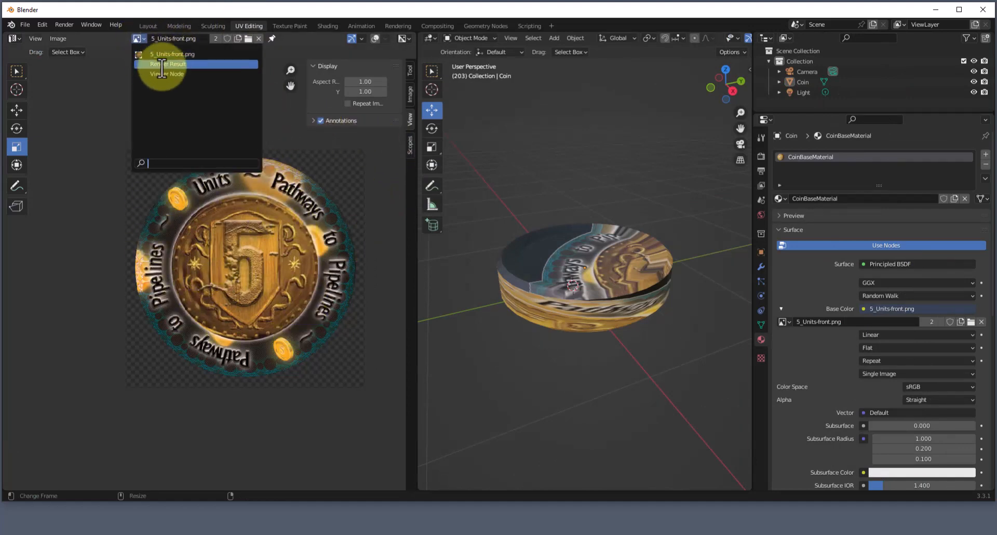
{"action": "left_click", "coordinate": [164, 55]}
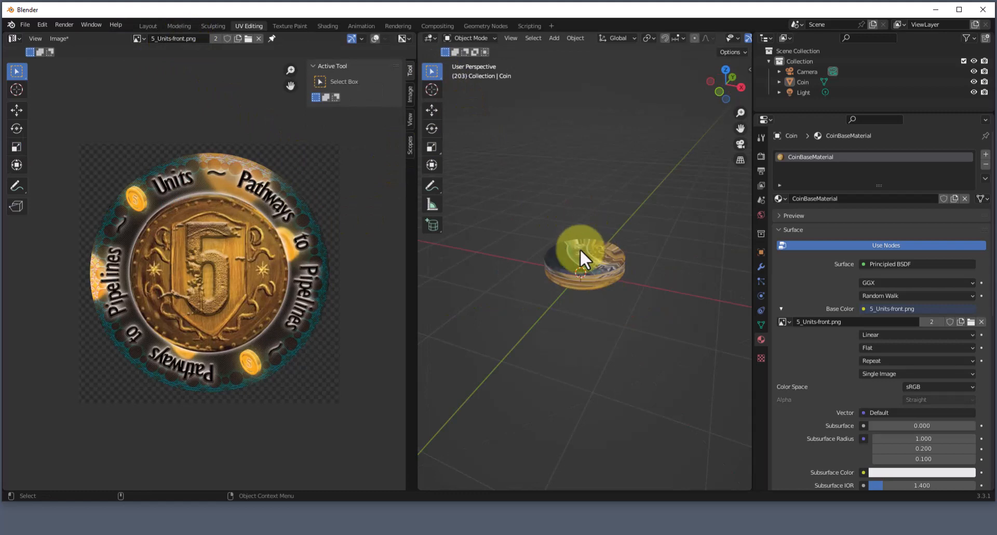
Select the coin and enter Edit Mode on its mesh
{"action": "left_click", "coordinate": [580, 252]}
{"action": "scroll", "coordinate": [616, 273], "scroll_direction": "up", "scroll_amount": 3}
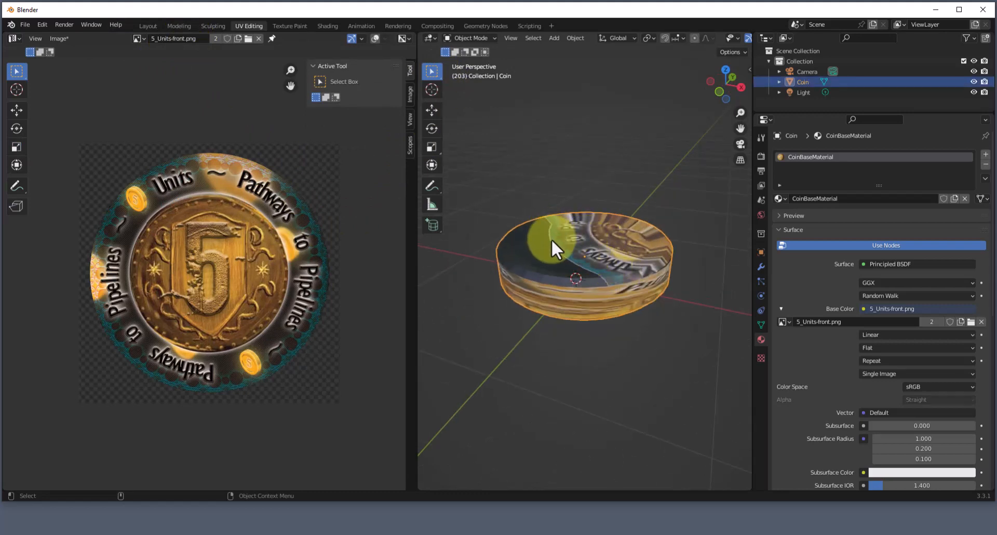
{"action": "key", "text": "Tab"}
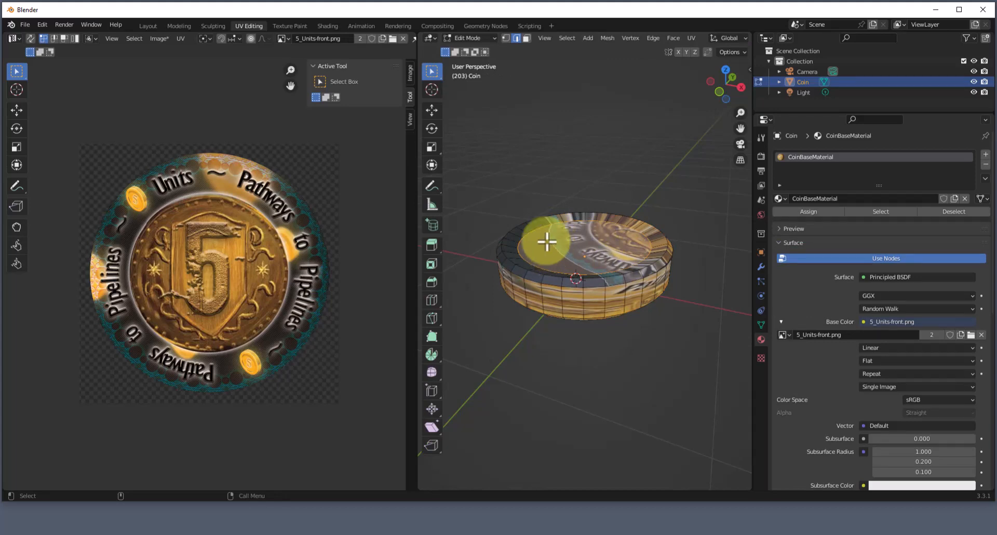
Box-select the coin's top face, add its side wall to the selection, and select the underside
{"action": "middle_click_drag", "start_coordinate": [652, 275], "coordinate": [609, 308]}
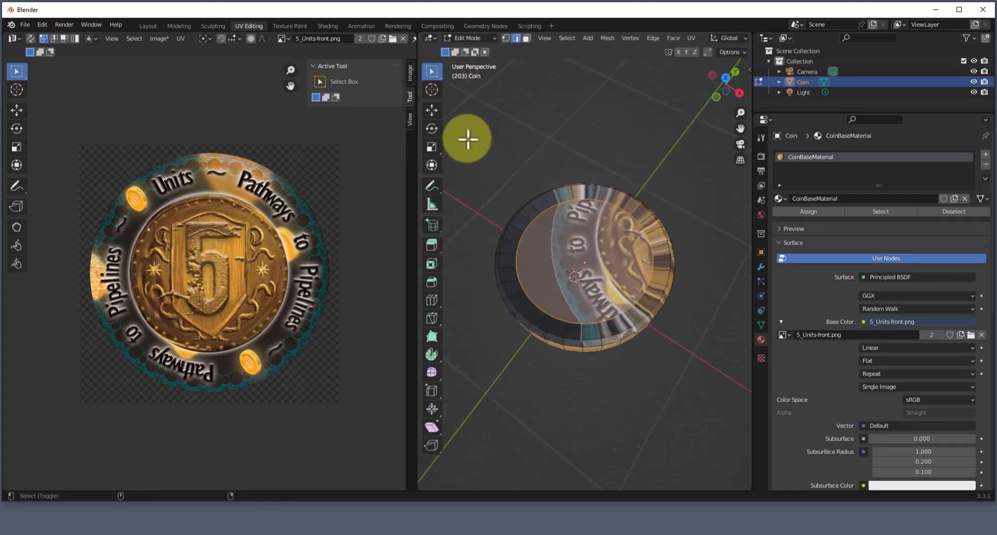
{"action": "left_click_drag", "start_coordinate": [467, 139], "coordinate": [715, 389]}
{"action": "middle_click_drag", "start_coordinate": [707, 367], "coordinate": [574, 267]}
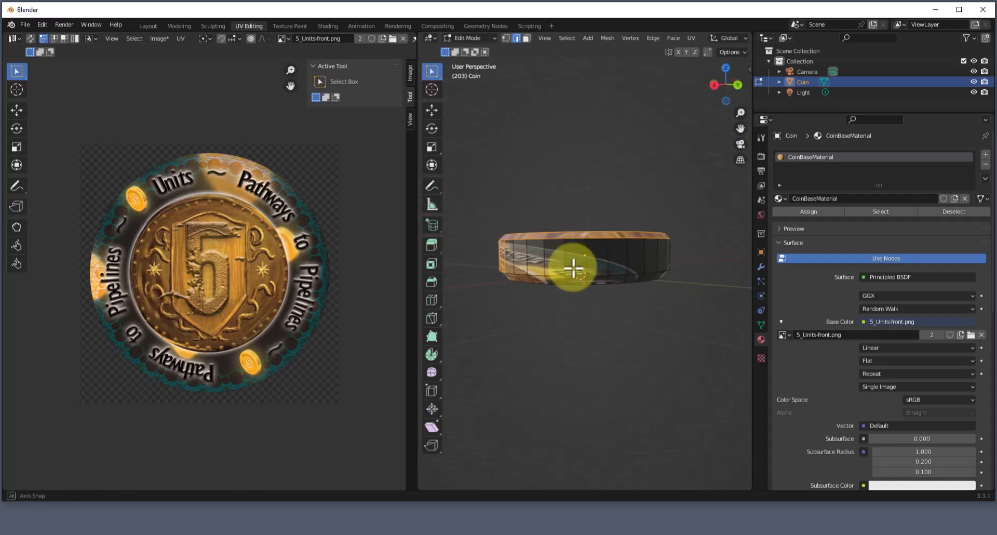
{"action": "left_click_drag", "start_coordinate": [474, 208], "coordinate": [744, 323], "text": "shift"}
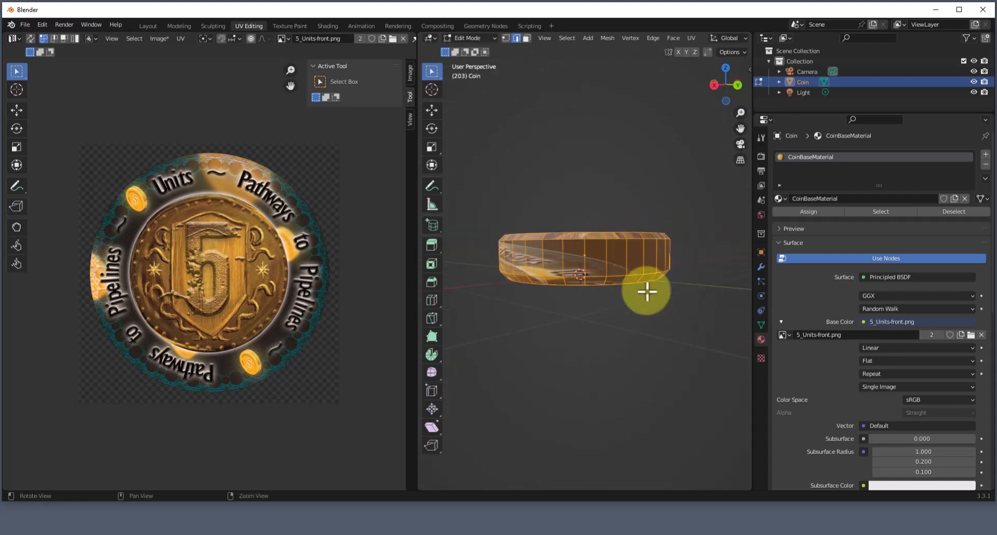
{"action": "middle_click_drag", "start_coordinate": [645, 289], "coordinate": [568, 172]}
{"action": "key", "text": "b"}
{"action": "left_click_drag", "start_coordinate": [518, 194], "coordinate": [723, 395]}
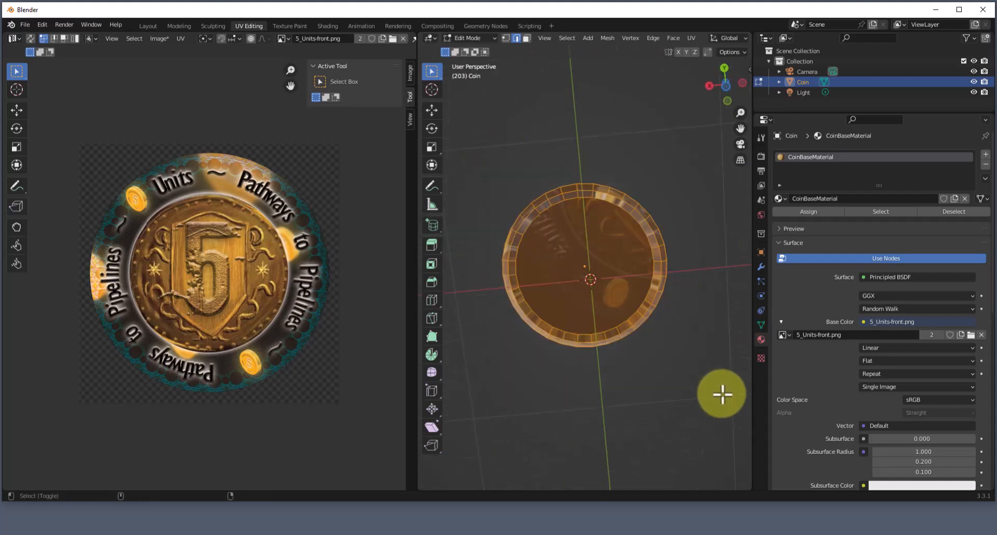
Check the selection around the coin's side wall, then box-select the mesh again from the top side
{"action": "middle_click_drag", "start_coordinate": [712, 283], "coordinate": [596, 347]}
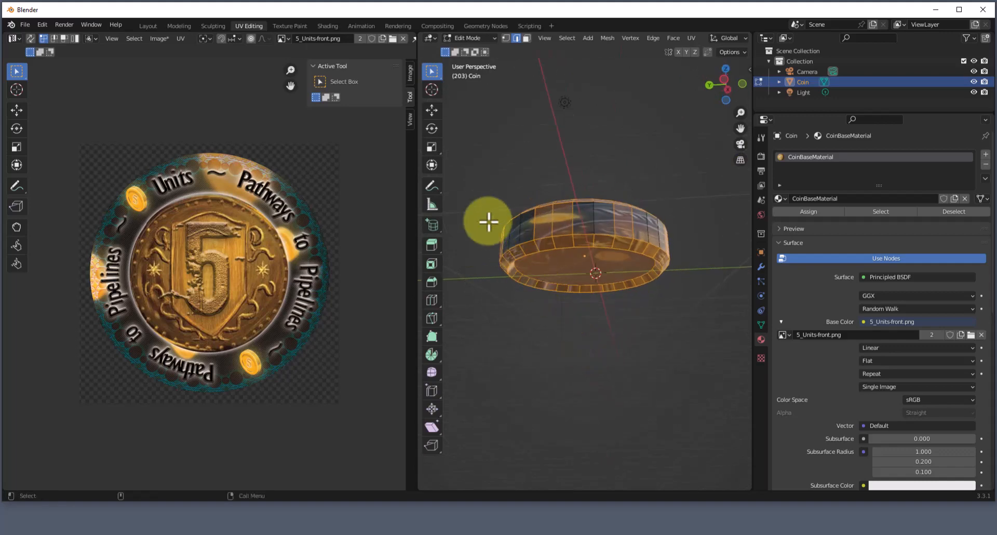
{"action": "middle_click_drag", "start_coordinate": [723, 338], "coordinate": [446, 333]}
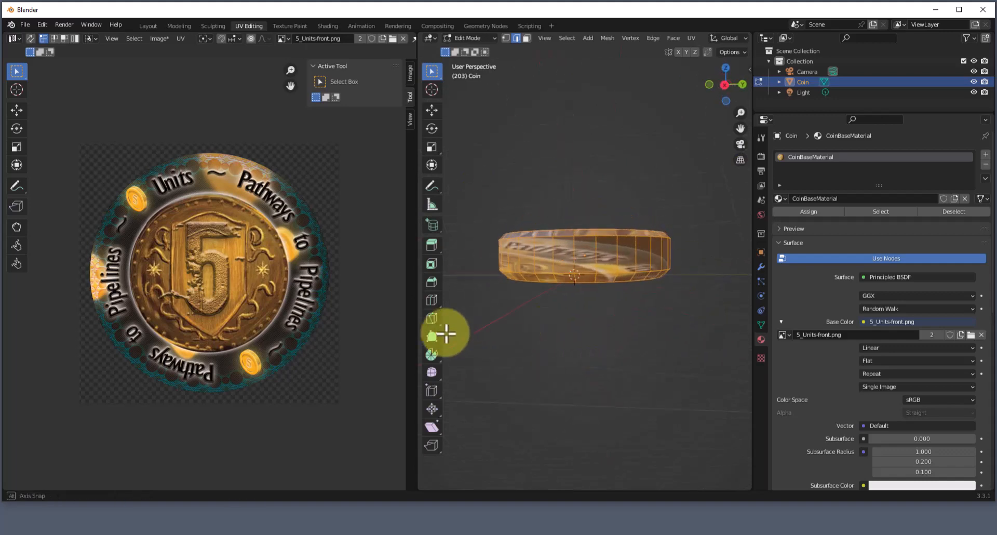
{"action": "middle_click_drag", "start_coordinate": [656, 315], "coordinate": [510, 361]}
{"action": "middle_click_drag", "start_coordinate": [689, 169], "coordinate": [497, 178]}
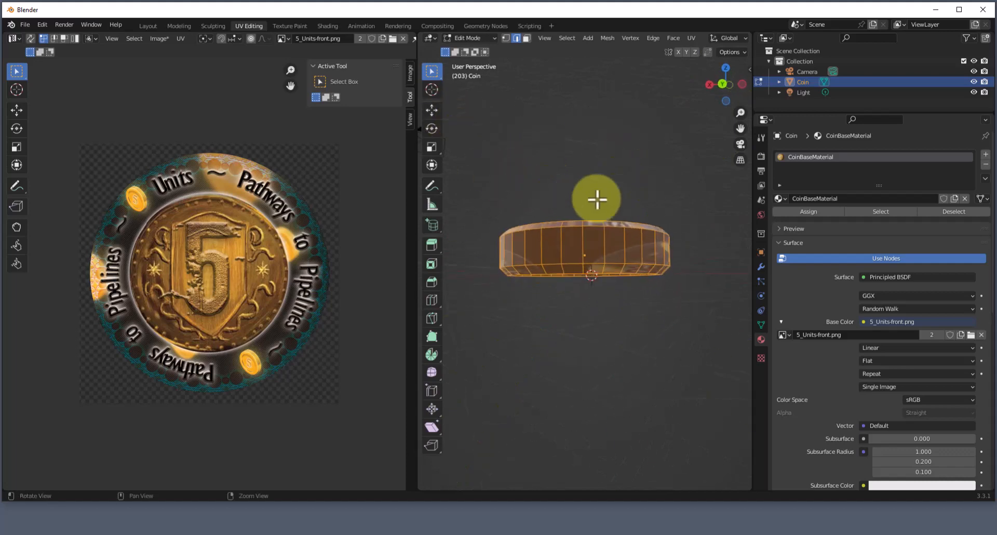
{"action": "middle_click_drag", "start_coordinate": [549, 222], "coordinate": [738, 357]}
{"action": "middle_click_drag", "start_coordinate": [715, 201], "coordinate": [723, 258]}
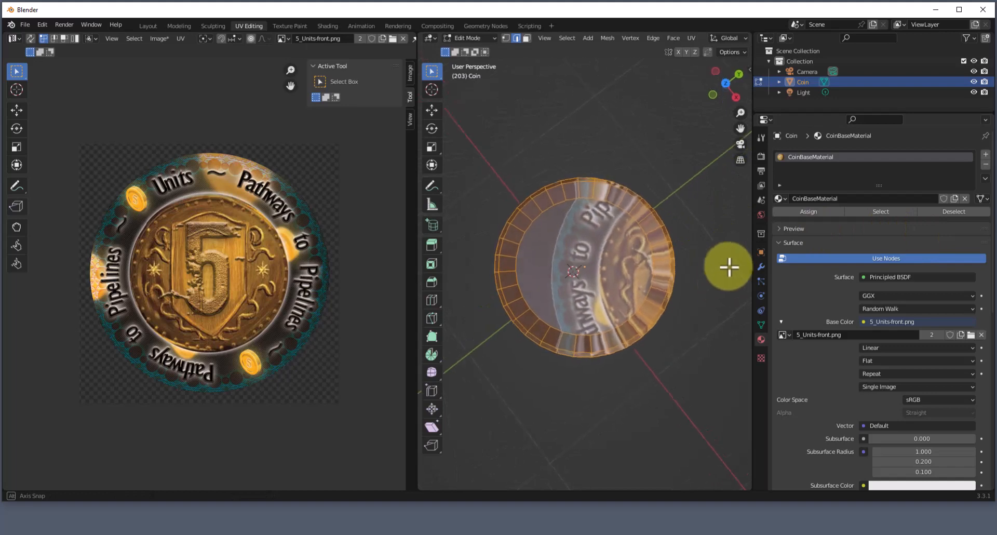
{"action": "left_click_drag", "start_coordinate": [490, 143], "coordinate": [761, 376]}
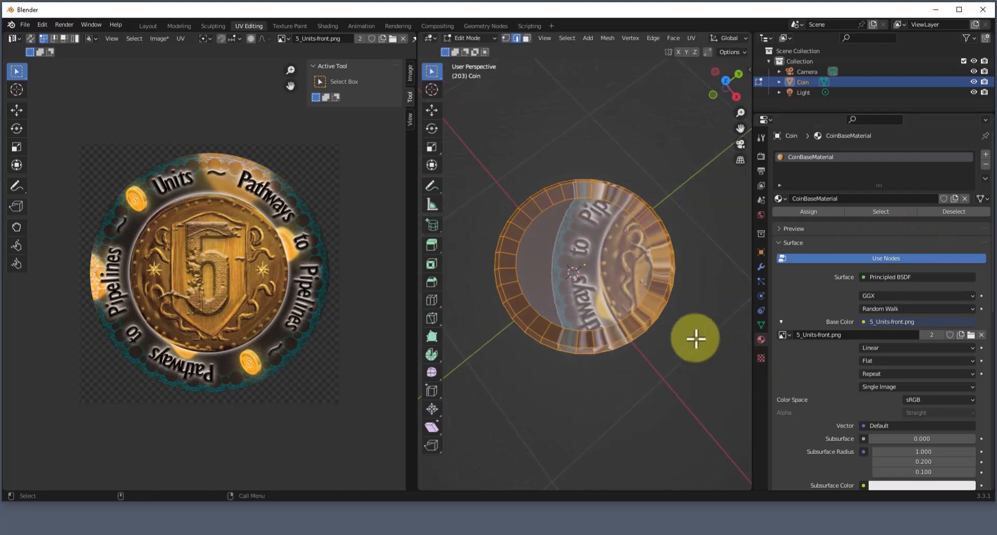
{"action": "middle_click_drag", "start_coordinate": [696, 338], "coordinate": [540, 310]}
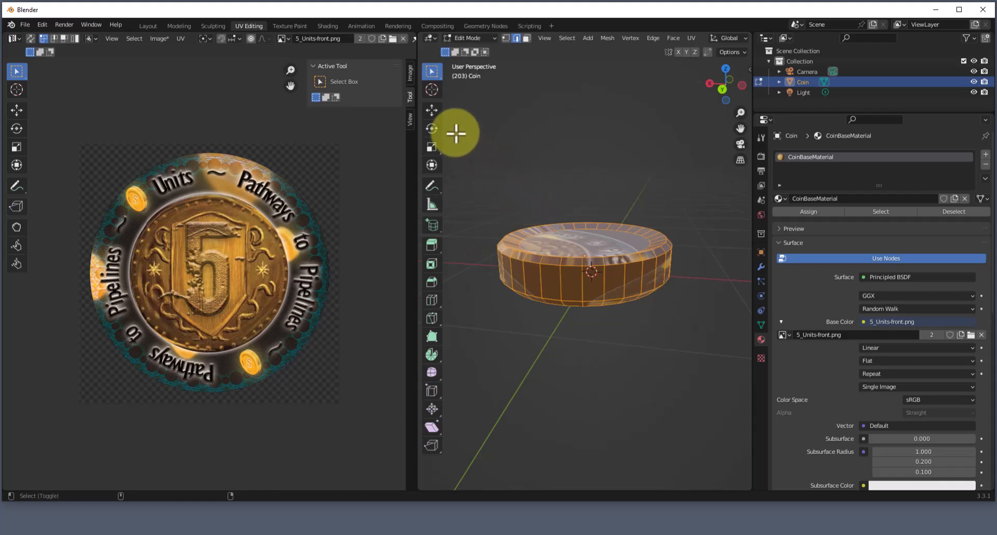
{"action": "left_click_drag", "start_coordinate": [458, 138], "coordinate": [711, 401]}
{"action": "middle_click_drag", "start_coordinate": [516, 191], "coordinate": [585, 436]}
{"action": "middle_click_drag", "start_coordinate": [613, 273], "coordinate": [614, 252]}
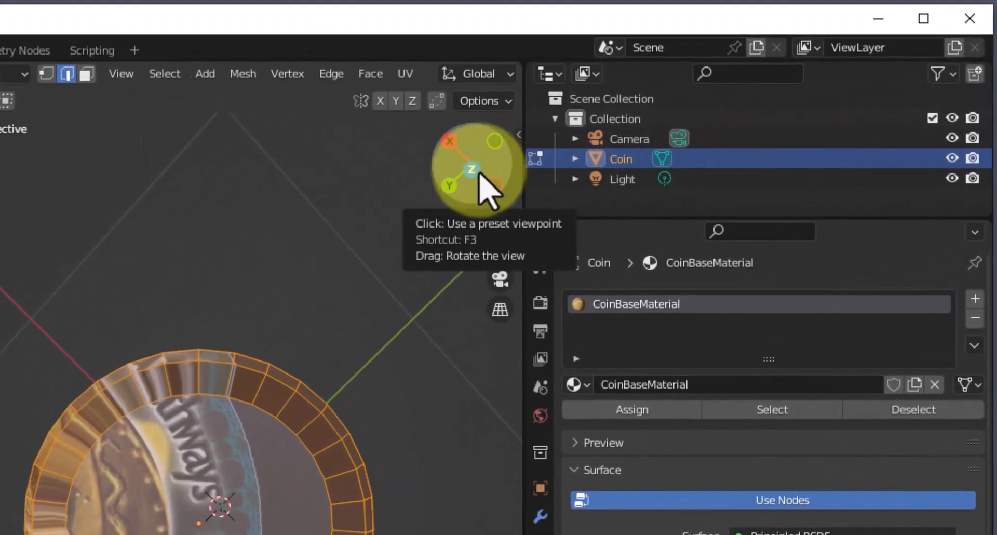
Align the 3D viewport to the top view and enable Live Unwrap for the UVs
{"action": "left_click", "coordinate": [471, 170]}
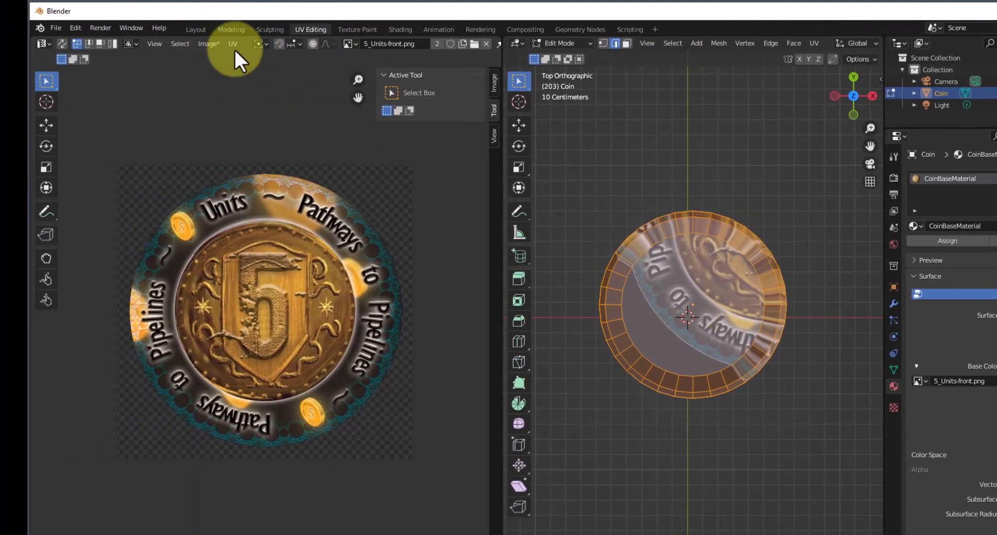
{"action": "left_click", "coordinate": [232, 44]}
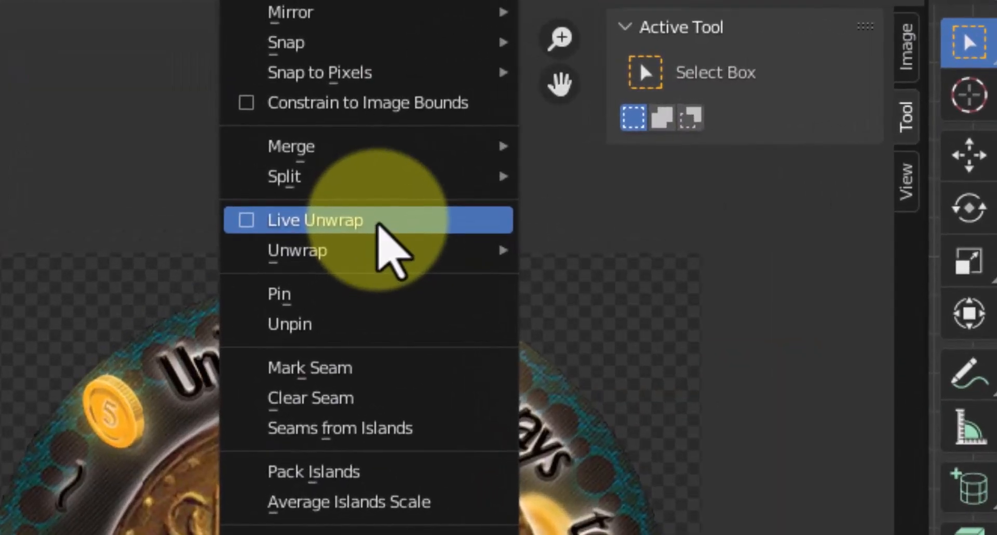
{"action": "left_click", "coordinate": [377, 224]}
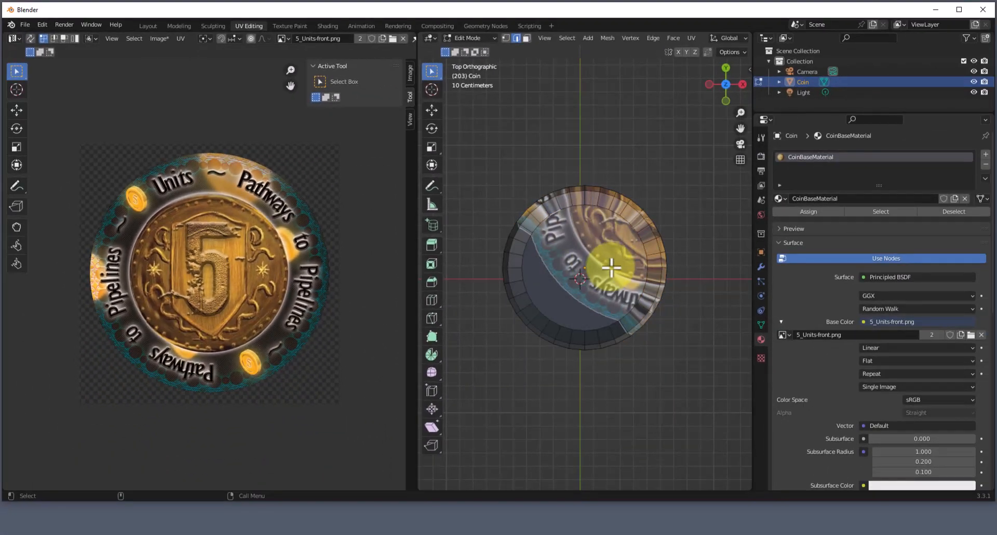
Select the coin's mesh from the top view and move its UVs onto the centre of the coin image
{"action": "left_click_drag", "start_coordinate": [472, 151], "coordinate": [730, 398]}
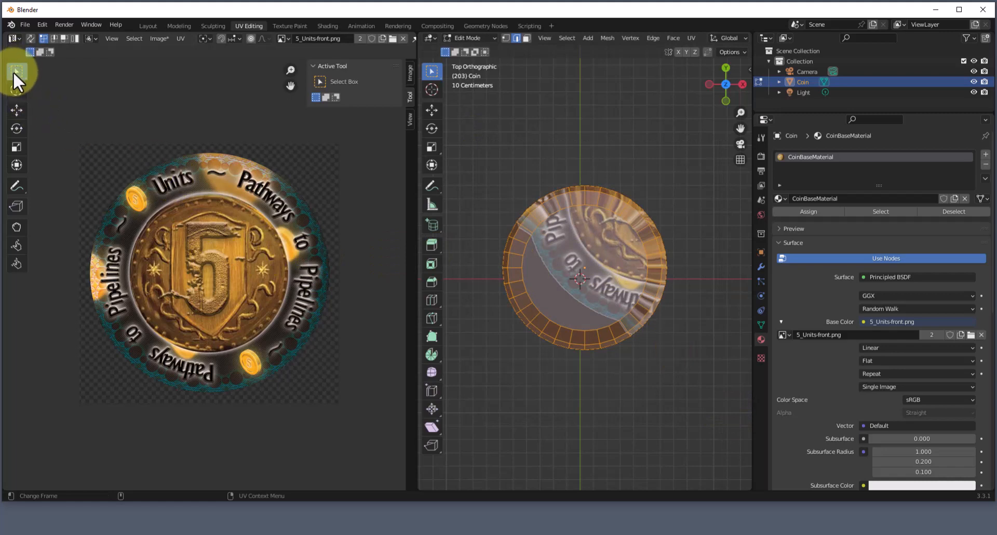
{"action": "left_click_drag", "start_coordinate": [97, 148], "coordinate": [356, 462]}
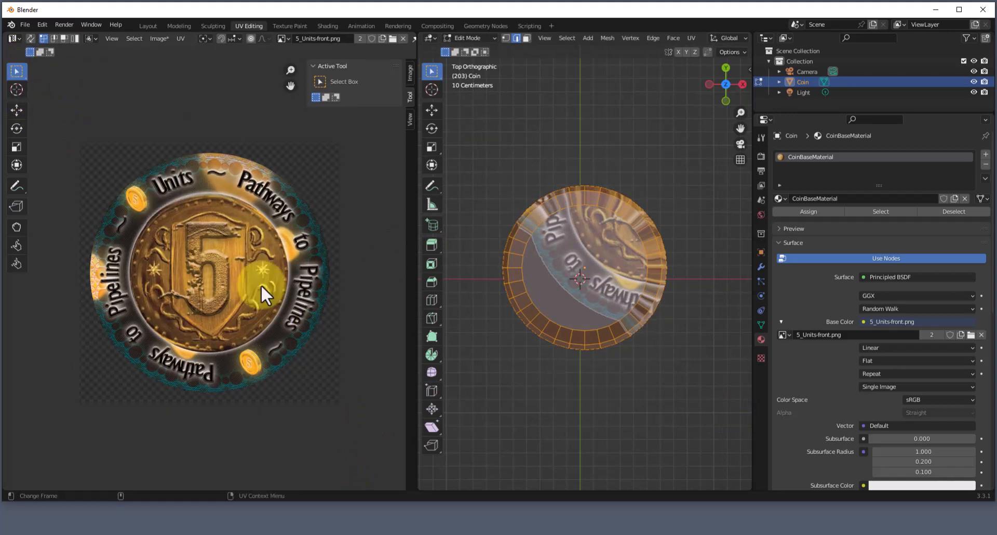
{"action": "key", "text": "shift+space"}
{"action": "key", "text": "g"}
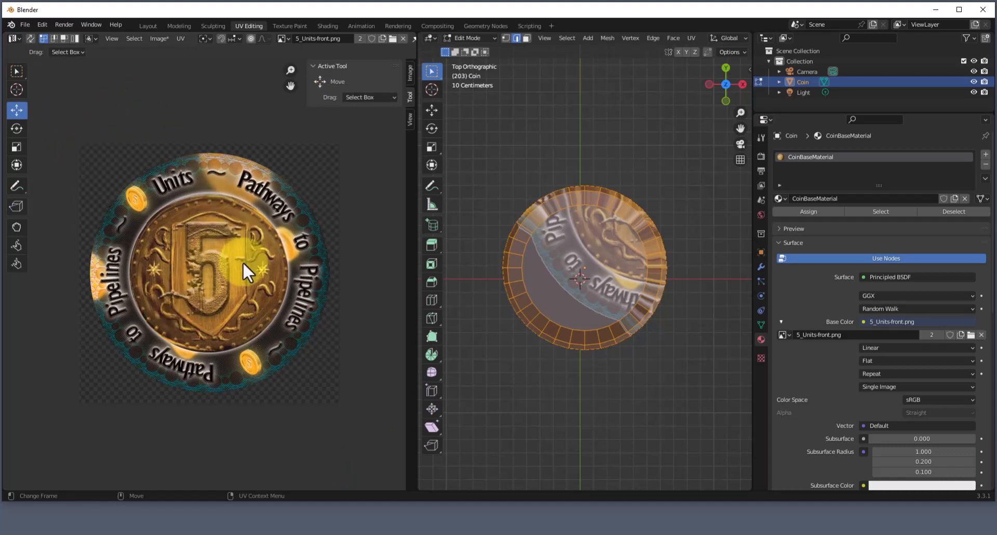
{"action": "left_click_drag", "start_coordinate": [60, 114], "coordinate": [355, 434]}
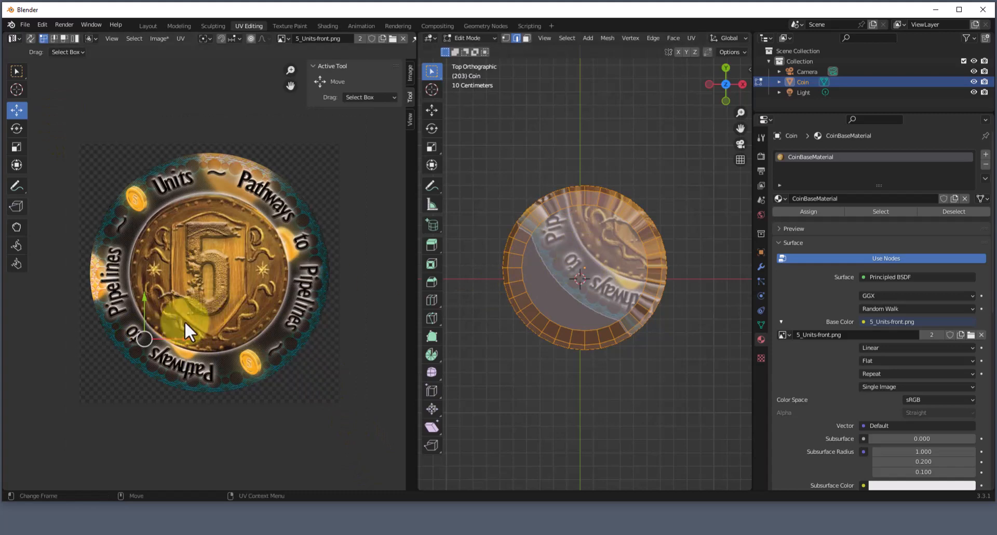
{"action": "left_click_drag", "start_coordinate": [144, 336], "coordinate": [203, 273]}
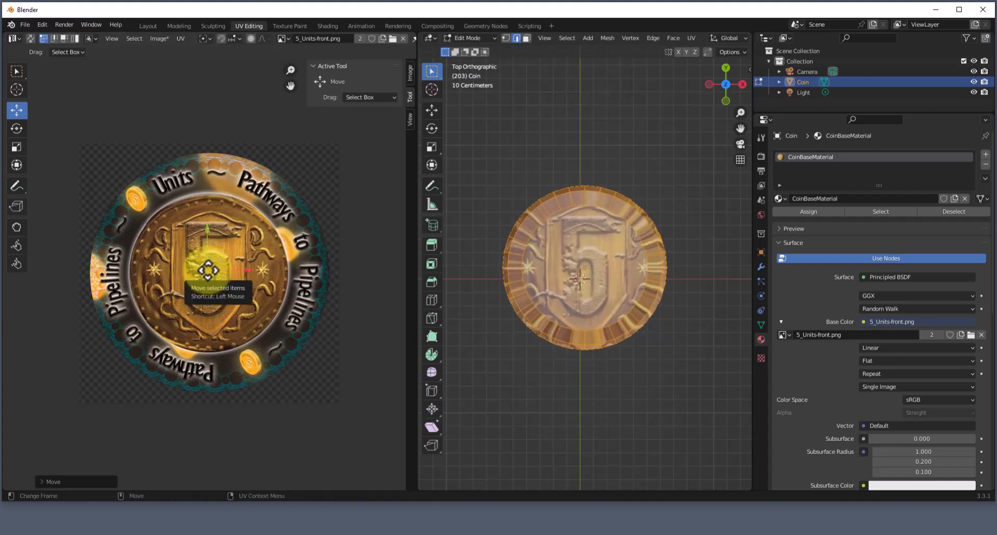
Scale up the top side's UVs in width and height until the whole coin image fits inside the top face
{"action": "key", "text": "shift+space"}
{"action": "key", "text": "s"}
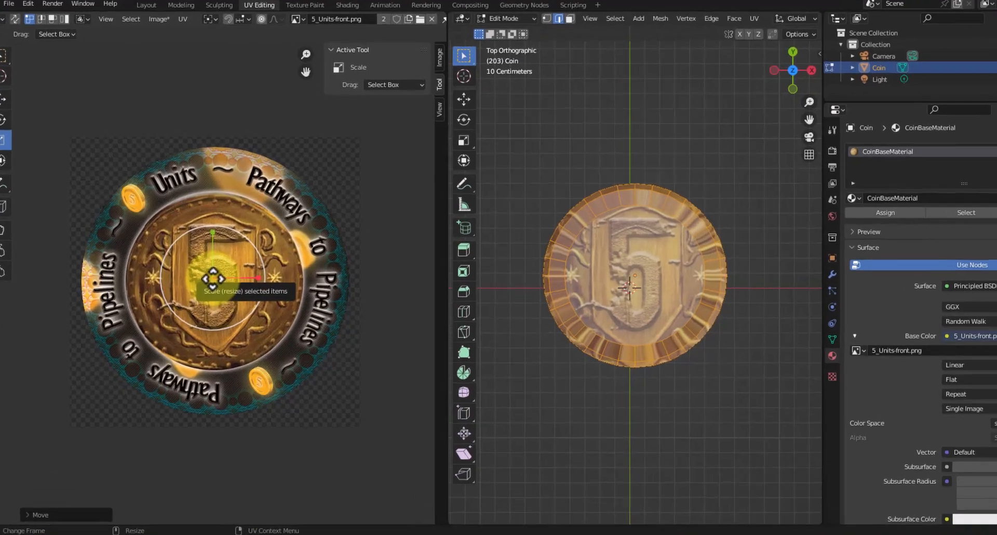
{"action": "left_click_drag", "start_coordinate": [205, 271], "coordinate": [203, 269]}
{"action": "left_click_drag", "start_coordinate": [232, 314], "coordinate": [224, 316]}
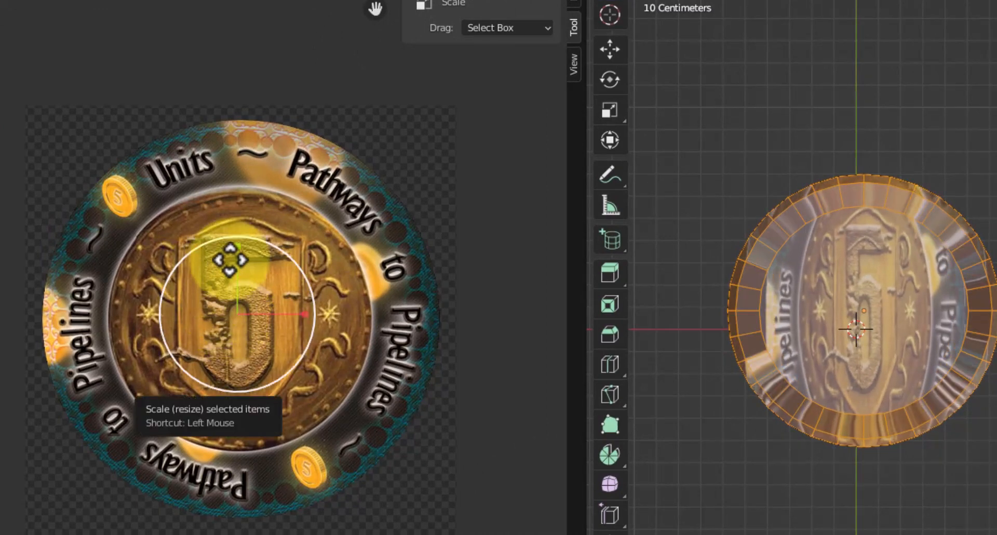
{"action": "left_click_drag", "start_coordinate": [229, 260], "coordinate": [242, 187]}
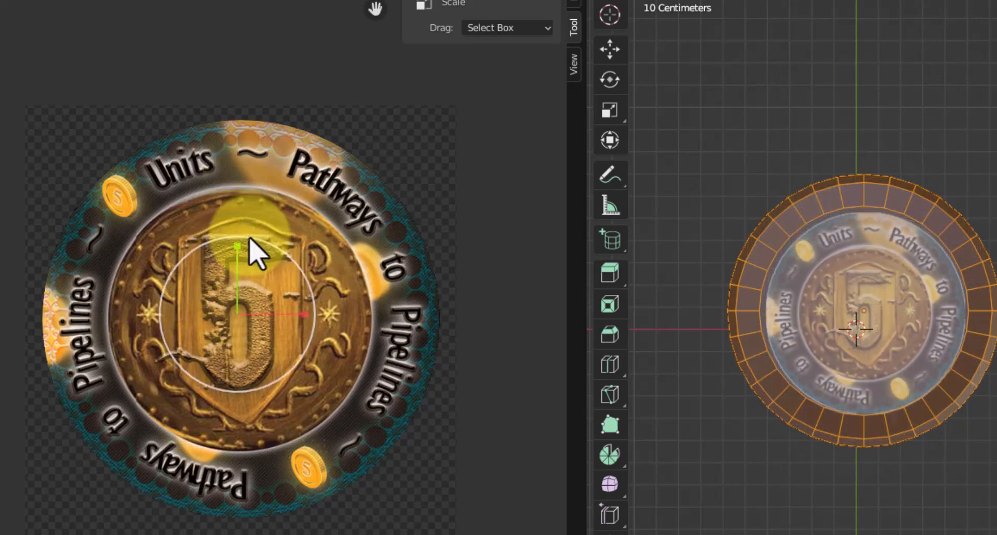
Shift the top side's UVs slightly downward so the coin image sits centred on the face
{"action": "key", "text": "r"}
{"action": "key", "text": "g"}
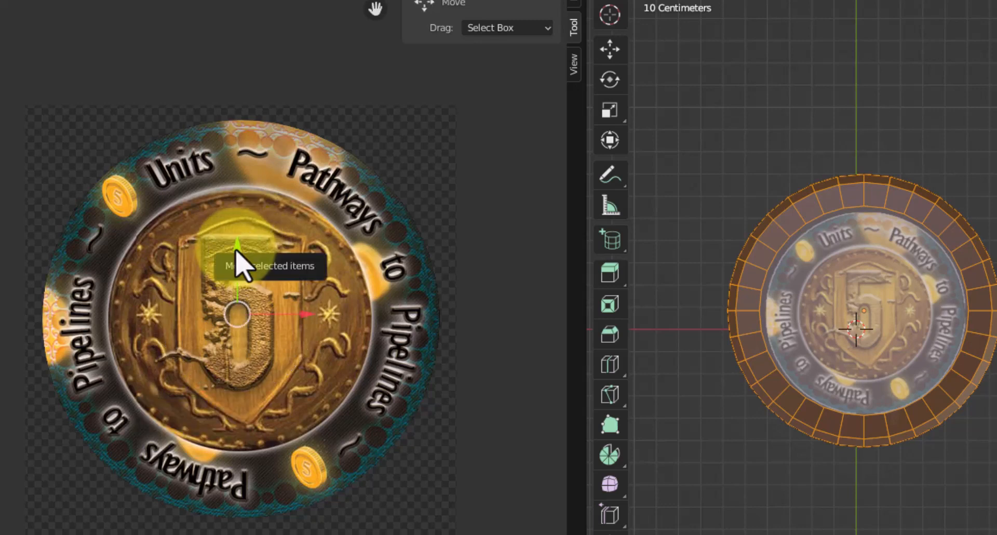
{"action": "mouse_move", "coordinate": [236, 262]}
{"action": "left_mouse_down"}
{"action": "mouse_move", "coordinate": [228, 236]}
{"action": "mouse_move", "coordinate": [230, 253]}
{"action": "left_mouse_up"}
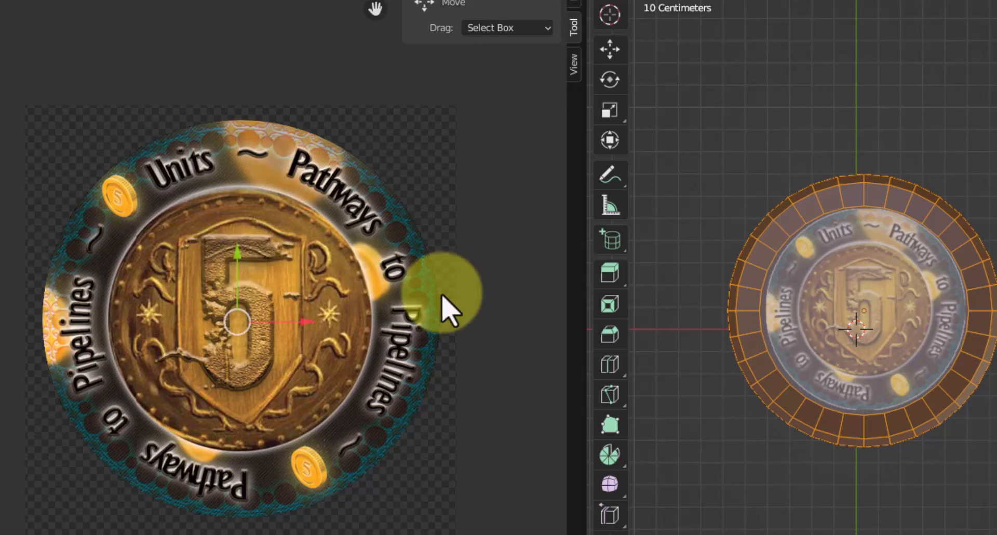
Select the coin's underside and move its UVs up and toward the left part of the coin image
{"action": "left_click", "coordinate": [667, 263]}
{"action": "middle_click_drag", "start_coordinate": [856, 479], "coordinate": [921, 240]}
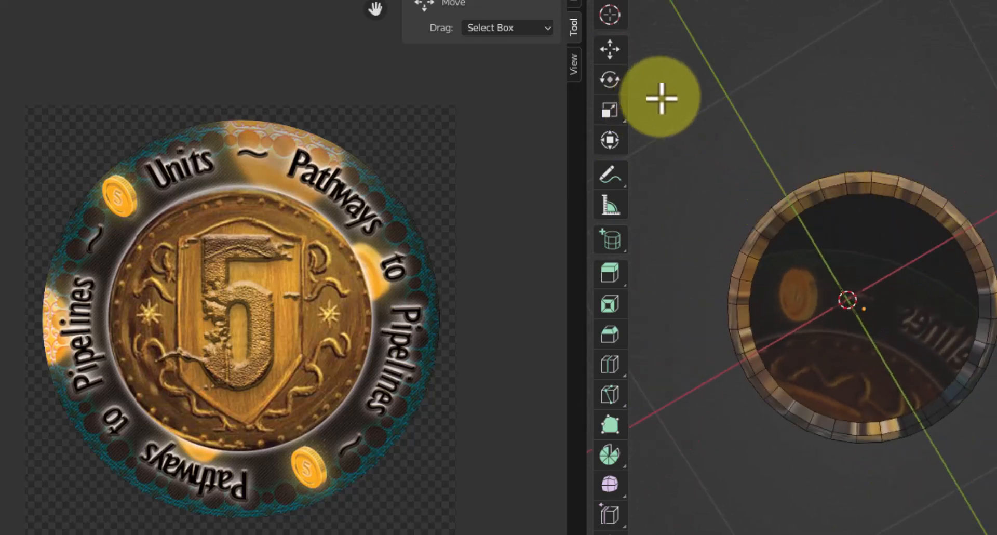
{"action": "left_click_drag", "start_coordinate": [658, 93], "coordinate": [994, 532]}
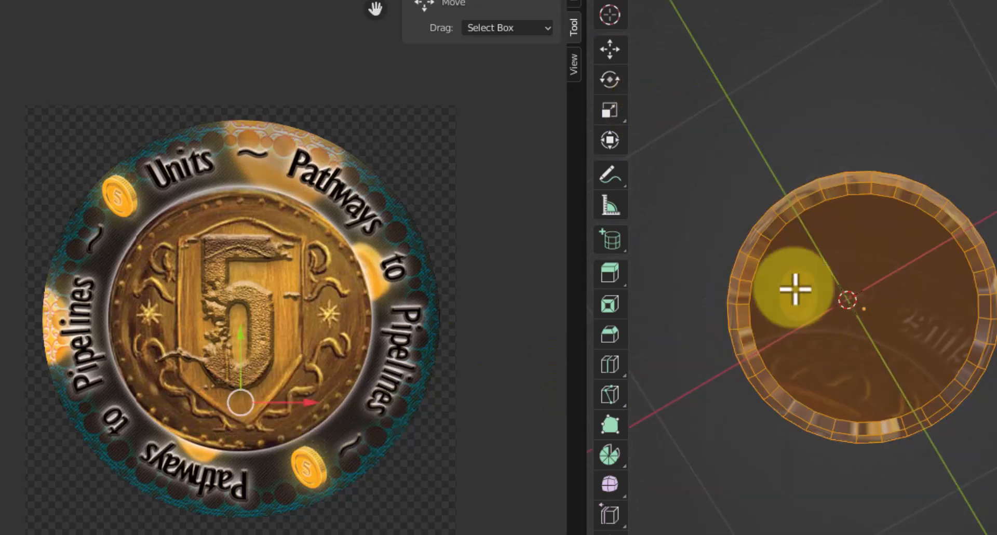
{"action": "left_click_drag", "start_coordinate": [239, 368], "coordinate": [131, 286]}
Scale the underside's UVs in height and width to reduce the distortion of the coin image
{"action": "key", "text": "r"}
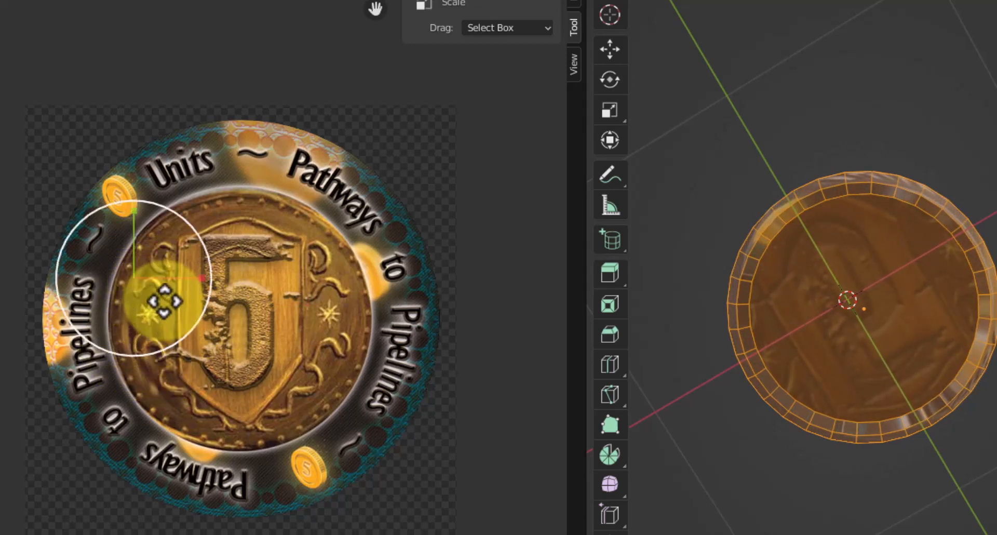
{"action": "left_click_drag", "start_coordinate": [132, 275], "coordinate": [131, 276]}
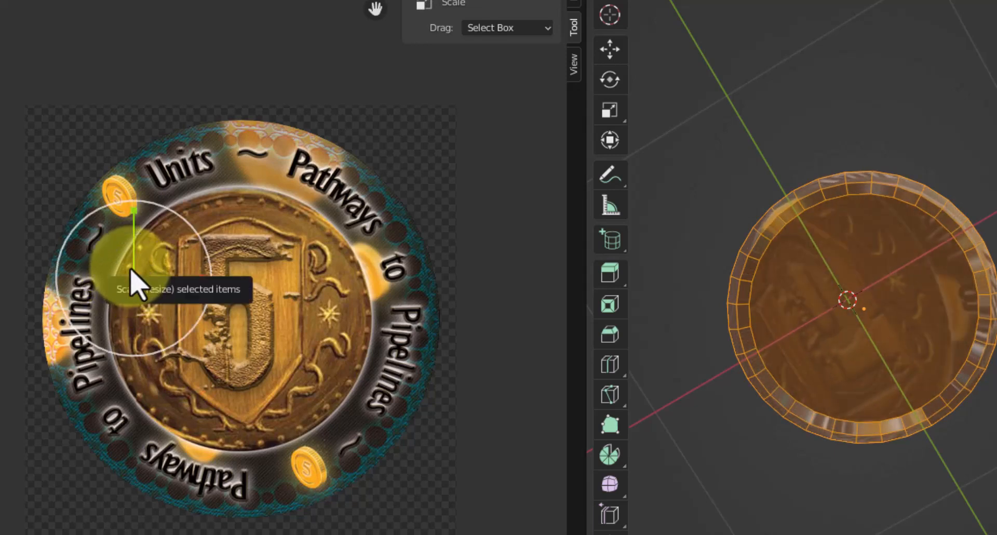
{"action": "left_click_drag", "start_coordinate": [134, 211], "coordinate": [125, 130]}
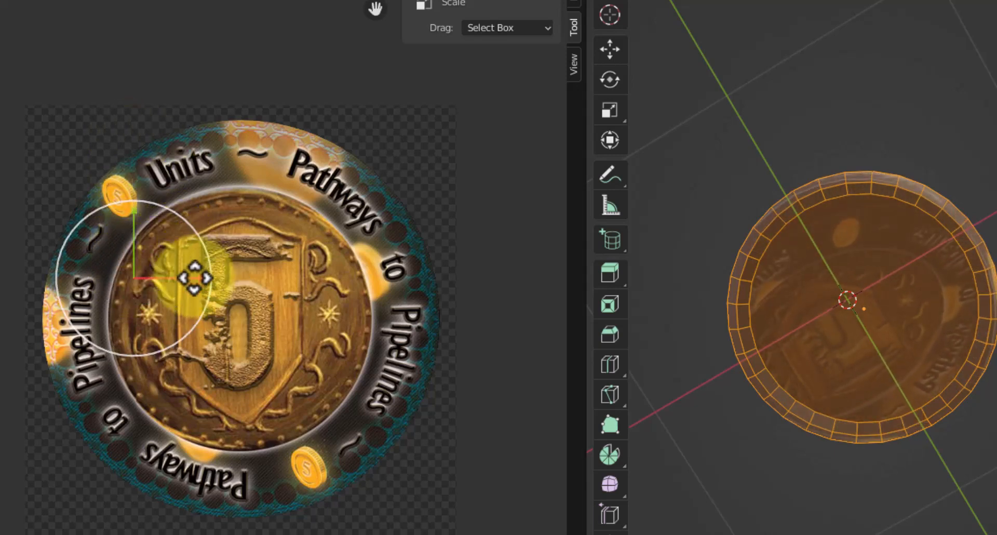
{"action": "left_click_drag", "start_coordinate": [197, 279], "coordinate": [187, 280]}
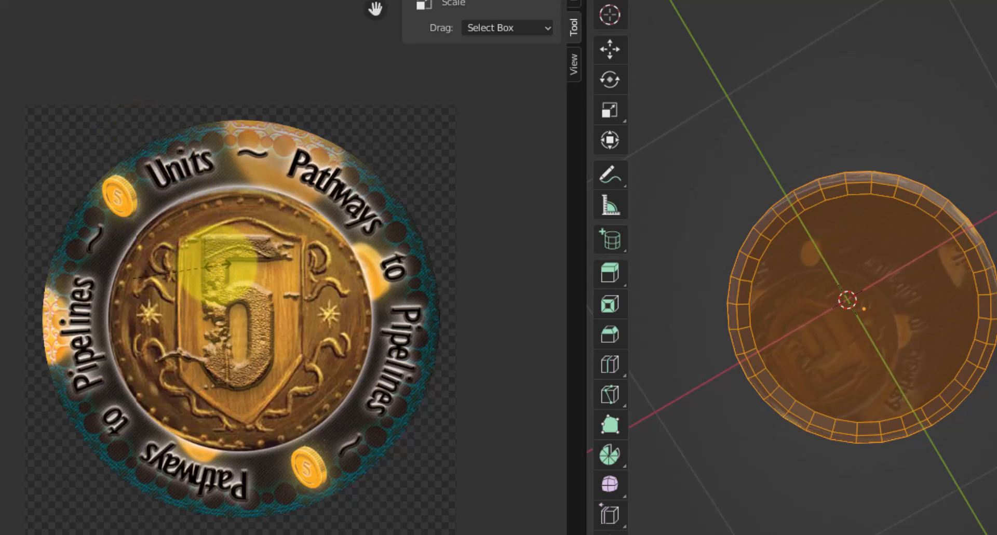
Move the underside's UVs to just beyond the image's left edge and scale them slightly wider
{"action": "key", "text": "shift+space"}
{"action": "key", "text": "g"}
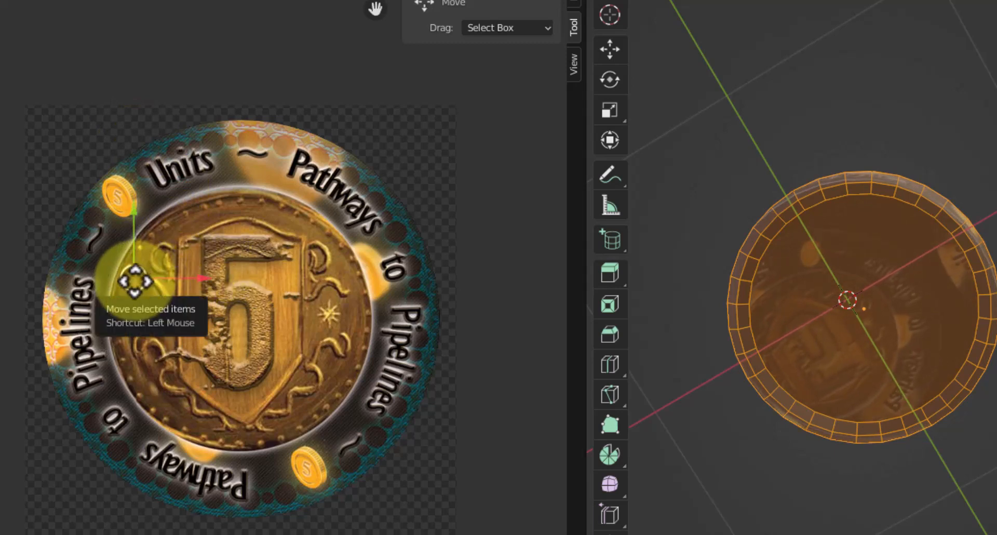
{"action": "left_click_drag", "start_coordinate": [137, 278], "coordinate": [20, 259]}
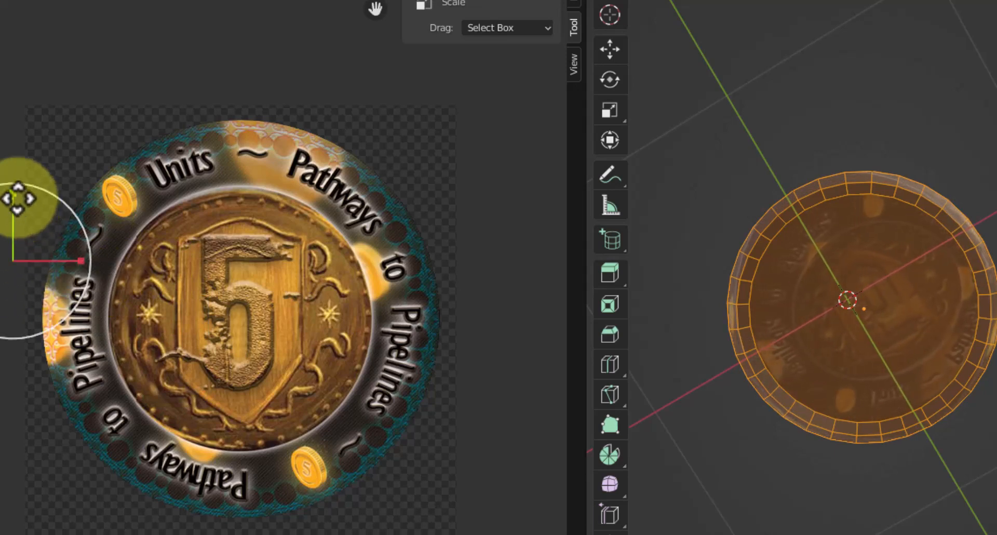
{"action": "mouse_move", "coordinate": [81, 266]}
{"action": "left_mouse_down"}
{"action": "mouse_move", "coordinate": [68, 262]}
{"action": "mouse_move", "coordinate": [90, 260]}
{"action": "left_mouse_up"}
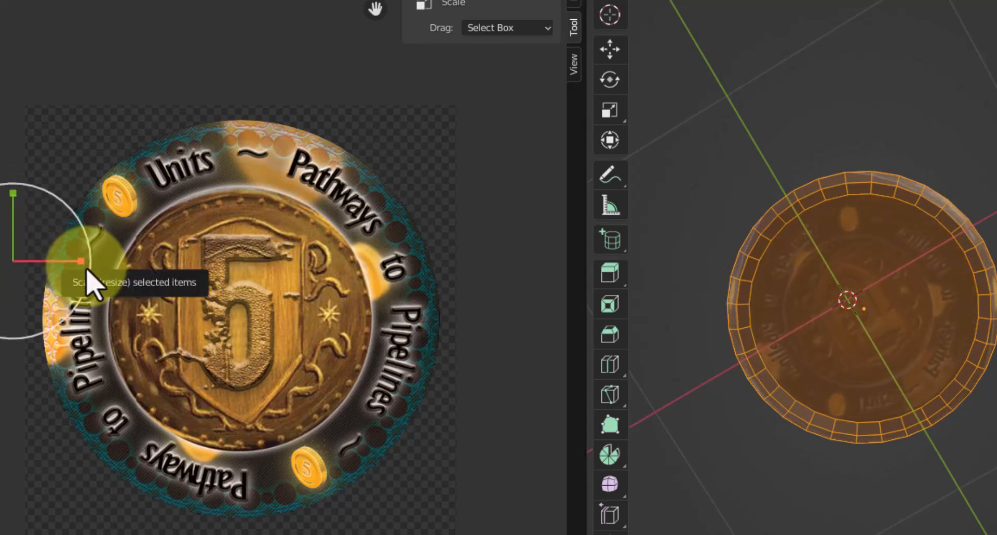
Nudge the underside's UVs until the coin image is centred on the bottom face
{"action": "key", "text": "shift+space"}
{"action": "key", "text": "g"}
{"action": "left_click_drag", "start_coordinate": [18, 260], "coordinate": [18, 258]}
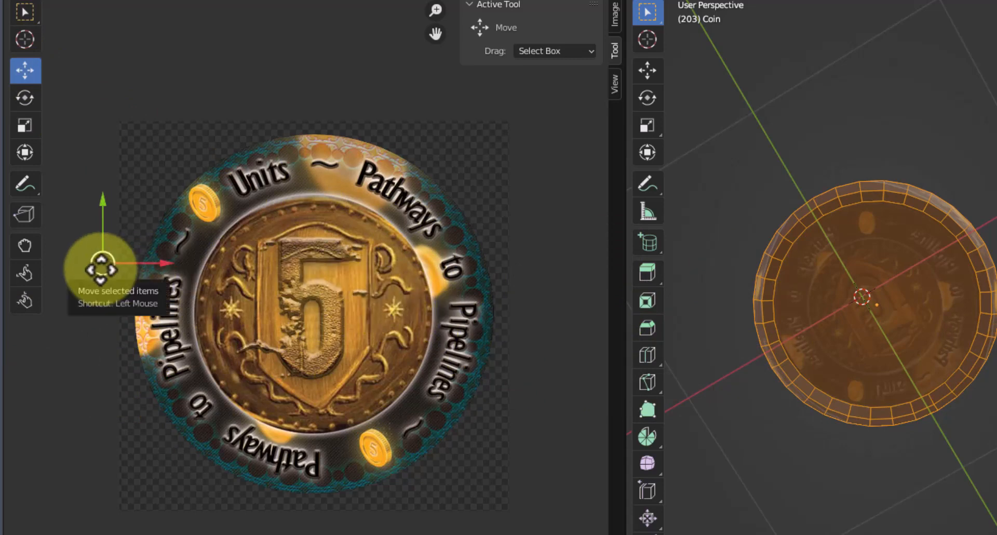
{"action": "left_click_drag", "start_coordinate": [104, 267], "coordinate": [97, 264]}
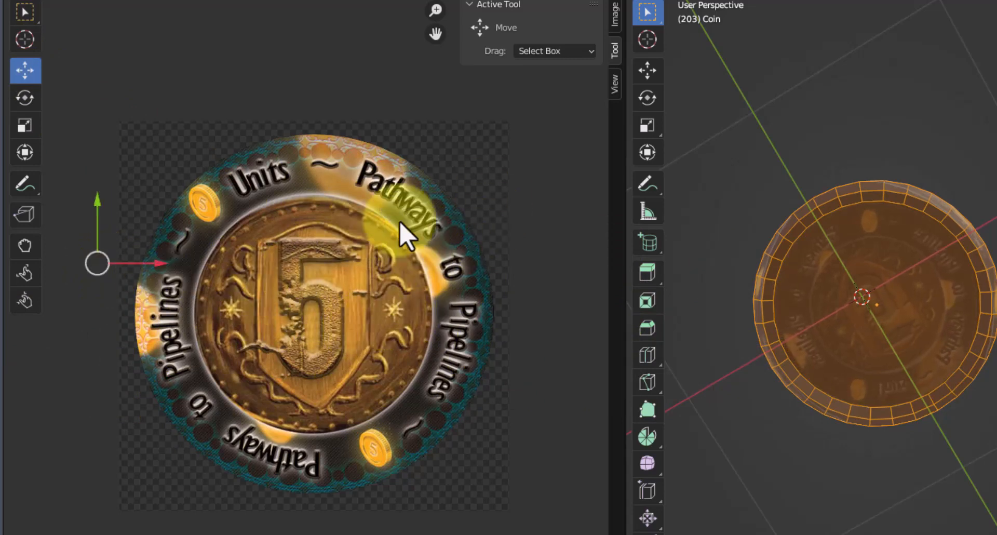
{"action": "middle_click_drag", "start_coordinate": [841, 296], "coordinate": [814, 266]}
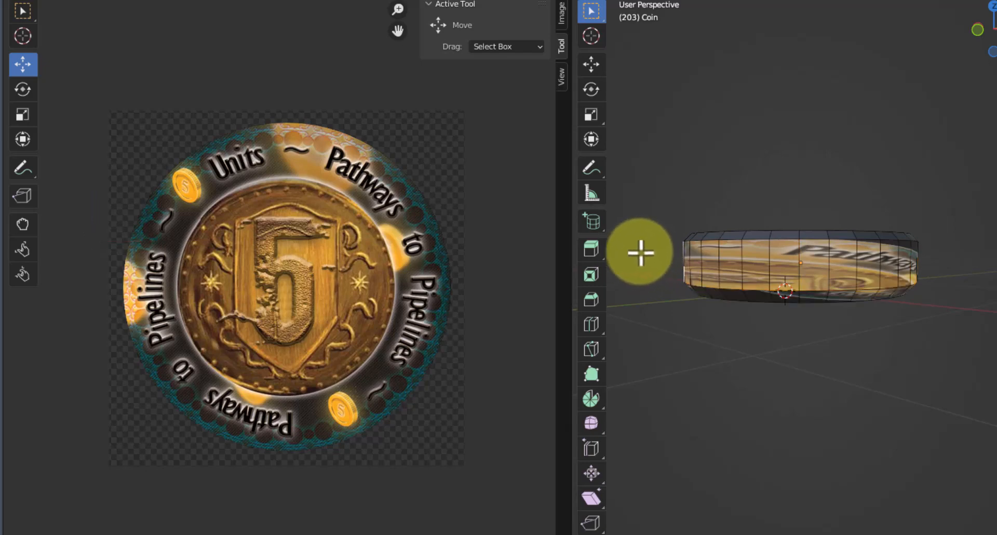
{"action": "left_click_drag", "start_coordinate": [643, 262], "coordinate": [980, 269]}
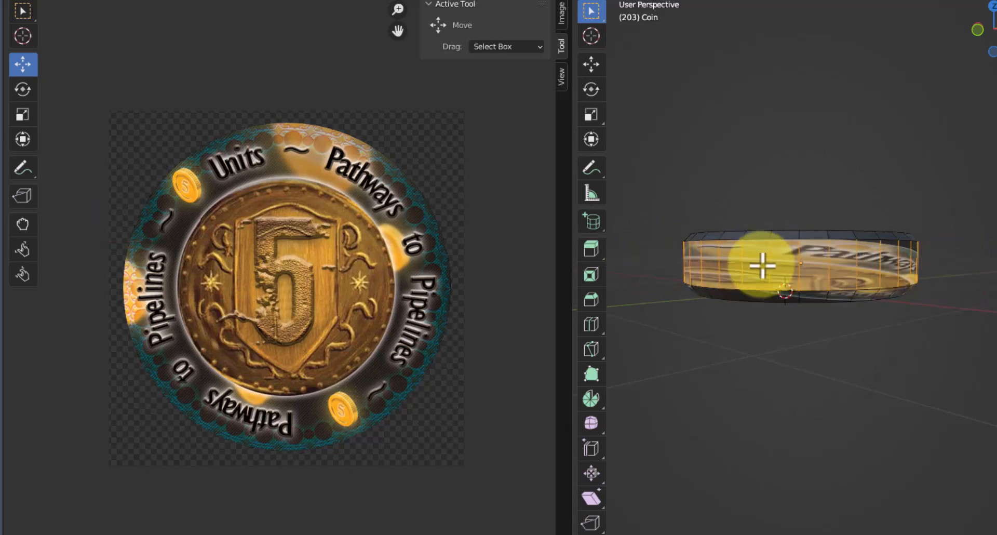
{"action": "middle_click_drag", "start_coordinate": [816, 271], "coordinate": [768, 252]}
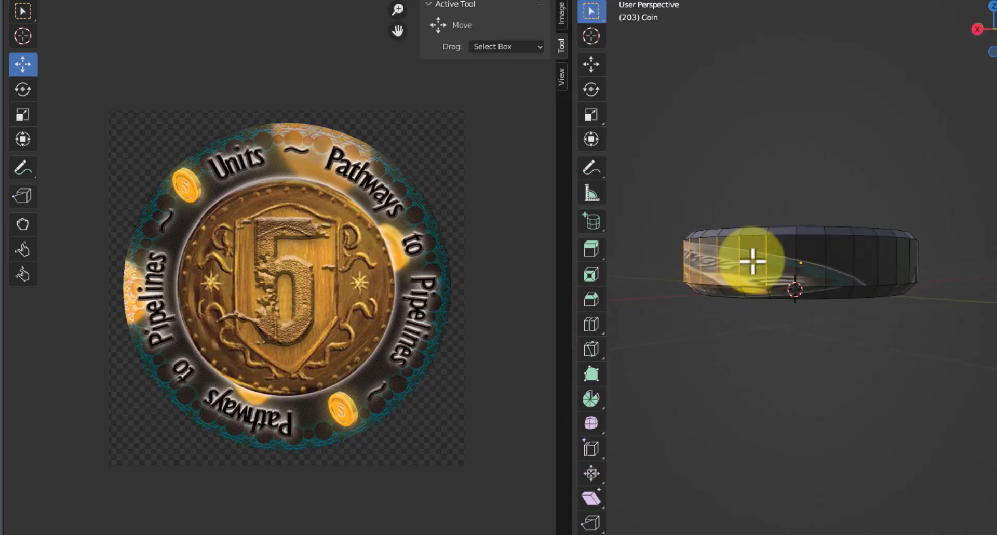
{"action": "key", "text": "alt+a"}
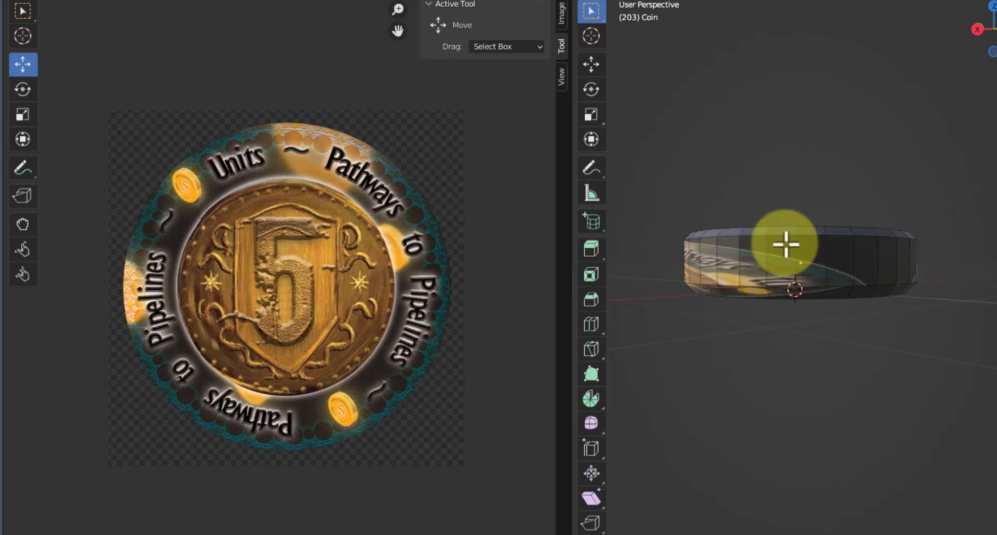
Select all the side faces around the coin's rim
{"action": "mouse_move", "coordinate": [655, 261]}
{"action": "left_mouse_down"}
{"action": "mouse_move", "coordinate": [955, 267]}
{"action": "mouse_move", "coordinate": [649, 264]}
{"action": "left_mouse_up"}
{"action": "key", "text": "alt+a"}
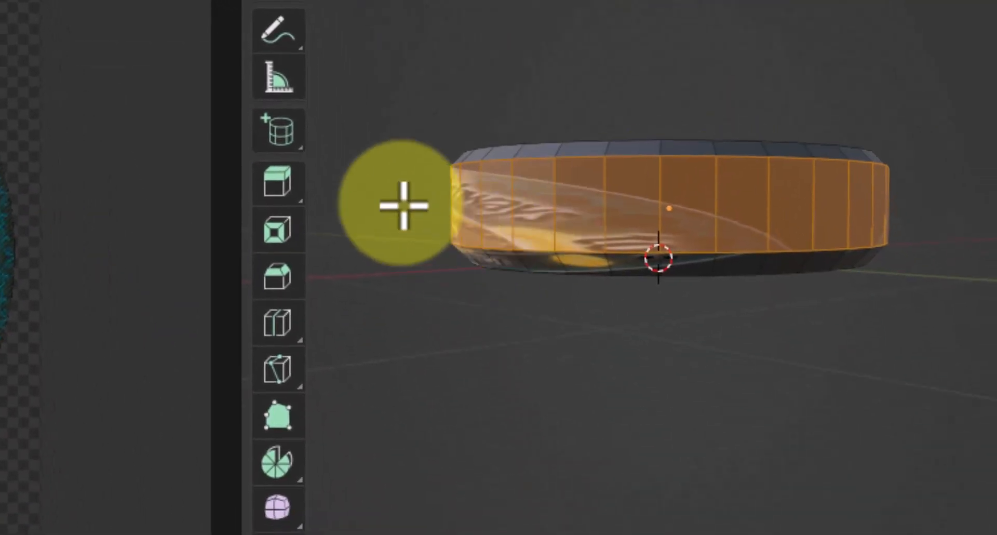
{"action": "middle_click_drag", "start_coordinate": [994, 189], "coordinate": [423, 196]}
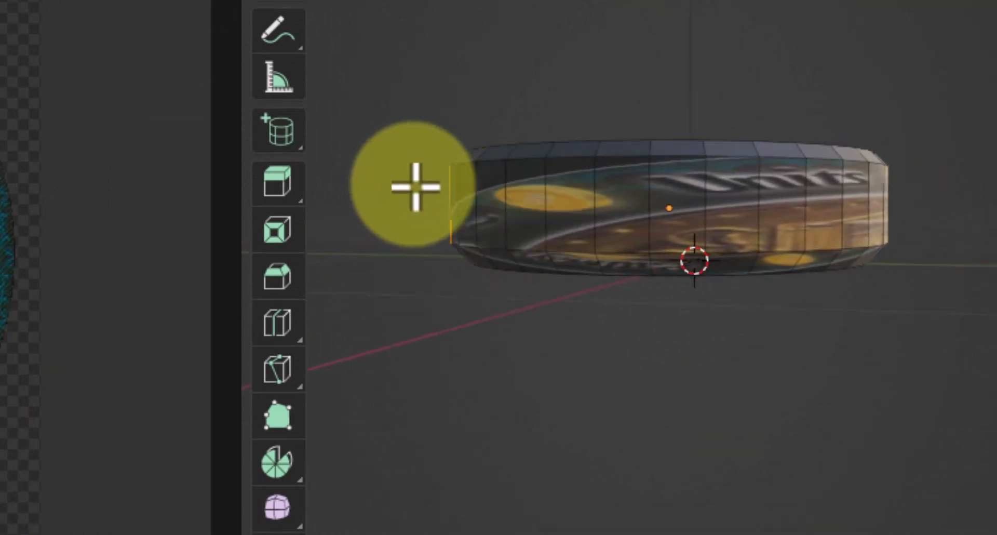
{"action": "left_click_drag", "start_coordinate": [410, 187], "coordinate": [983, 216]}
{"action": "middle_click_drag", "start_coordinate": [980, 215], "coordinate": [549, 216]}
{"action": "left_click_drag", "start_coordinate": [382, 201], "coordinate": [938, 212], "text": "shift"}
{"action": "middle_click_drag", "start_coordinate": [966, 191], "coordinate": [880, 191]}
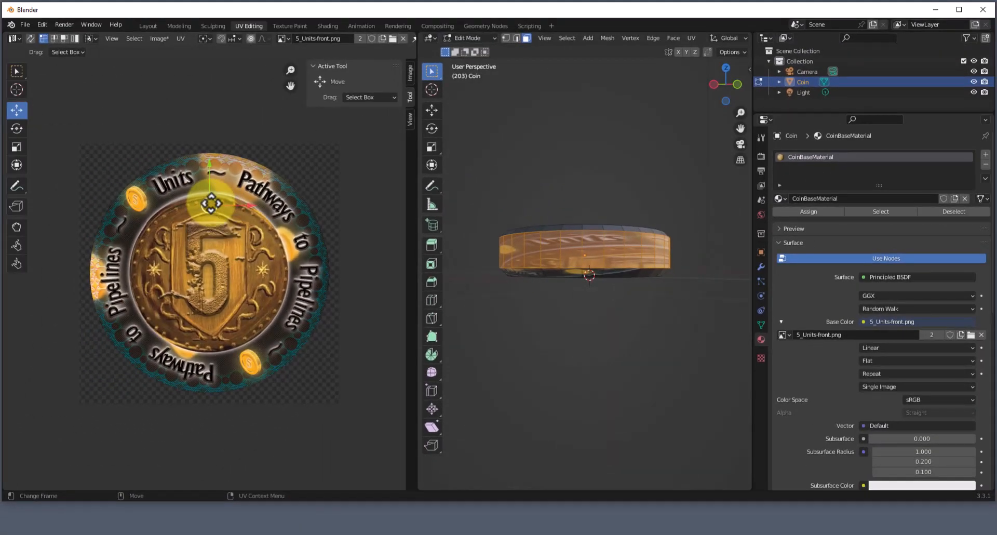
Move the rim faces' UVs to the coin image's right edge and scale them up until each face shows the coin image
{"action": "left_click_drag", "start_coordinate": [110, 154], "coordinate": [432, 429]}
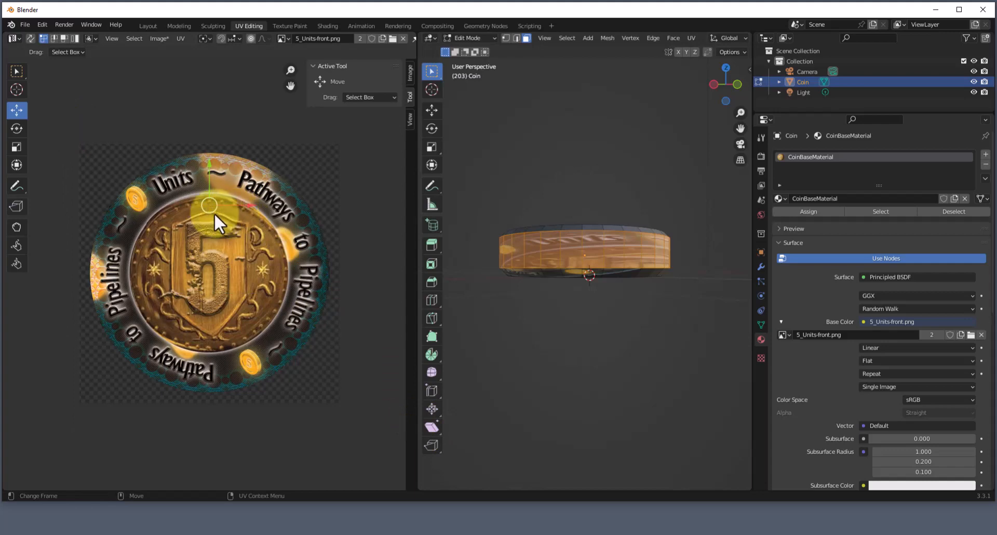
{"action": "left_click_drag", "start_coordinate": [212, 206], "coordinate": [330, 278]}
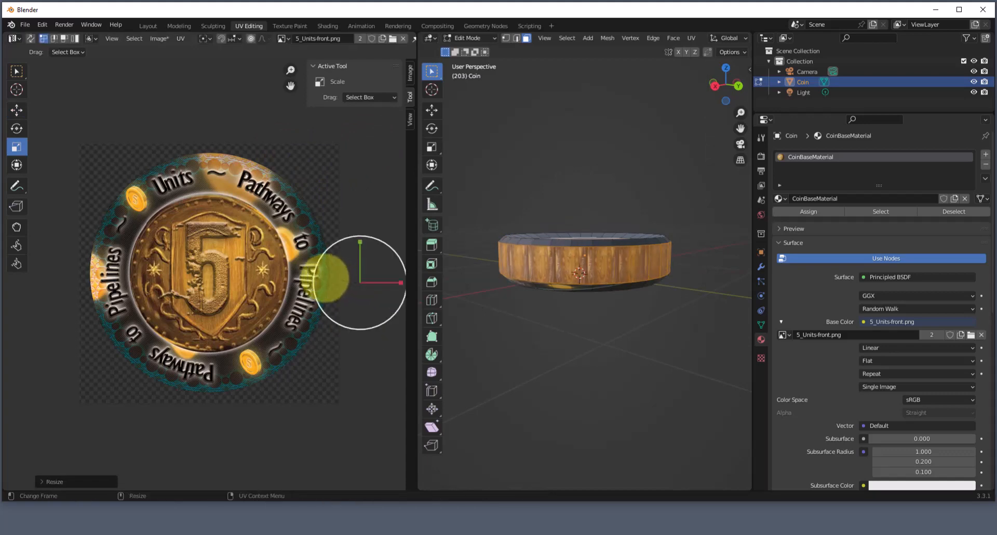
{"action": "left_click_drag", "start_coordinate": [360, 242], "coordinate": [366, 184]}
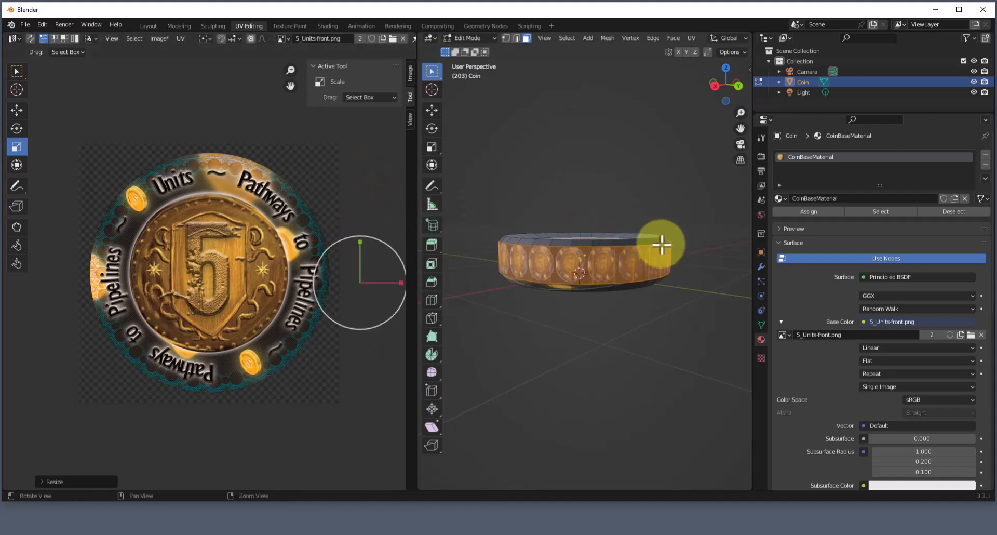
{"action": "middle_click_drag", "start_coordinate": [661, 243], "coordinate": [632, 195]}
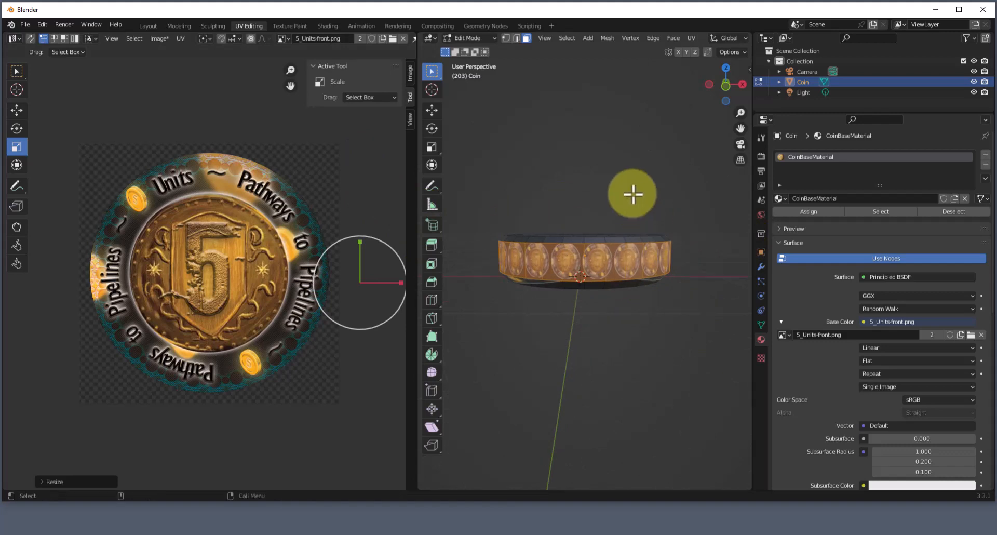
{"action": "middle_click_drag", "start_coordinate": [734, 216], "coordinate": [645, 92]}
{"action": "middle_click_drag", "start_coordinate": [616, 265], "coordinate": [498, 299]}
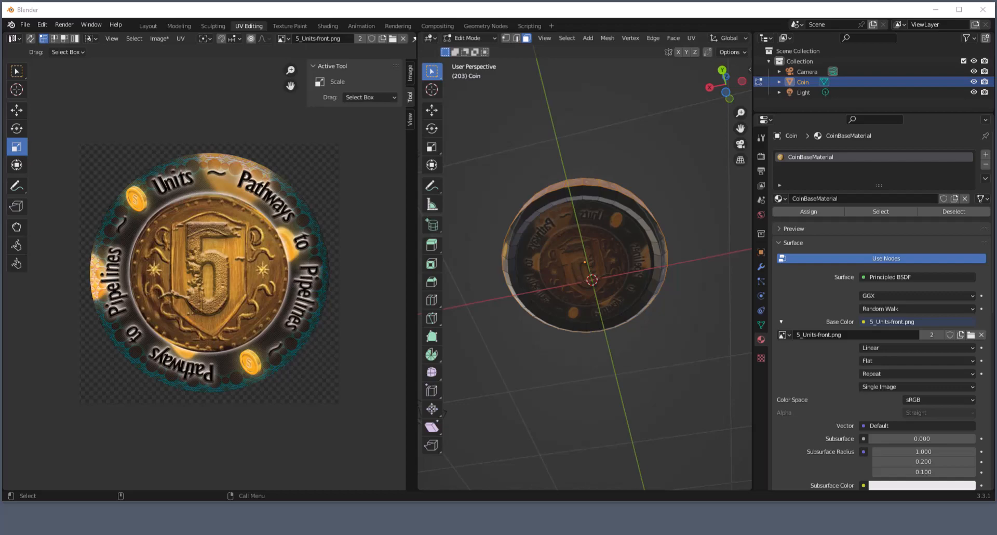
Switch to the ambientCG website in the browser and open the Ground063 material to examine it
{"action": "left_click_drag", "start_coordinate": [407, 534], "coordinate": [319, 55]}
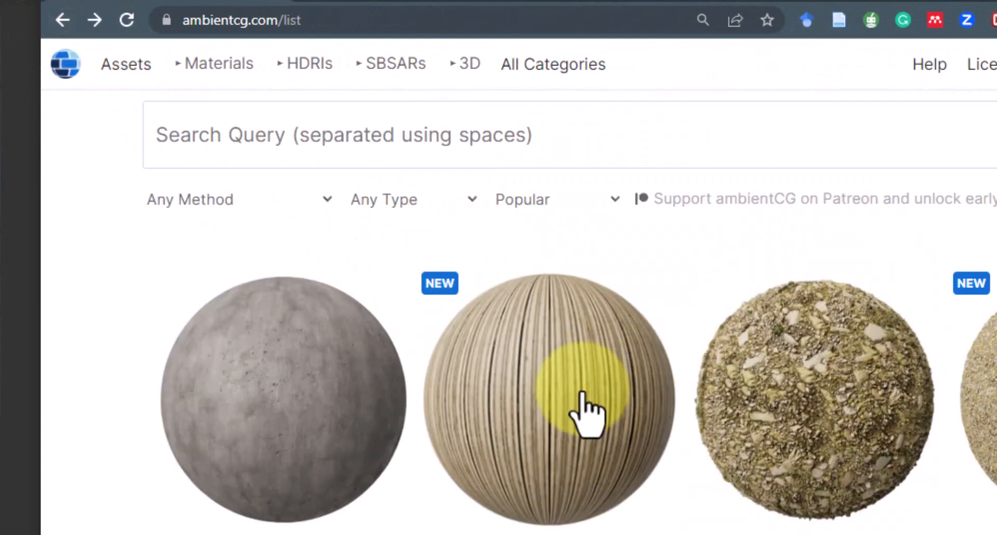
{"action": "left_click", "coordinate": [852, 418]}
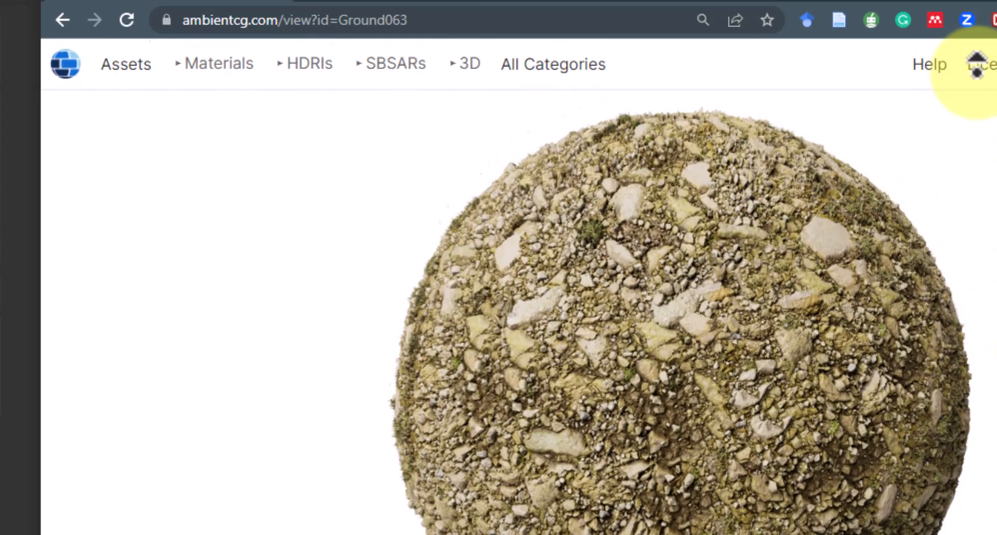
{"action": "middle_click", "coordinate": [587, 330]}
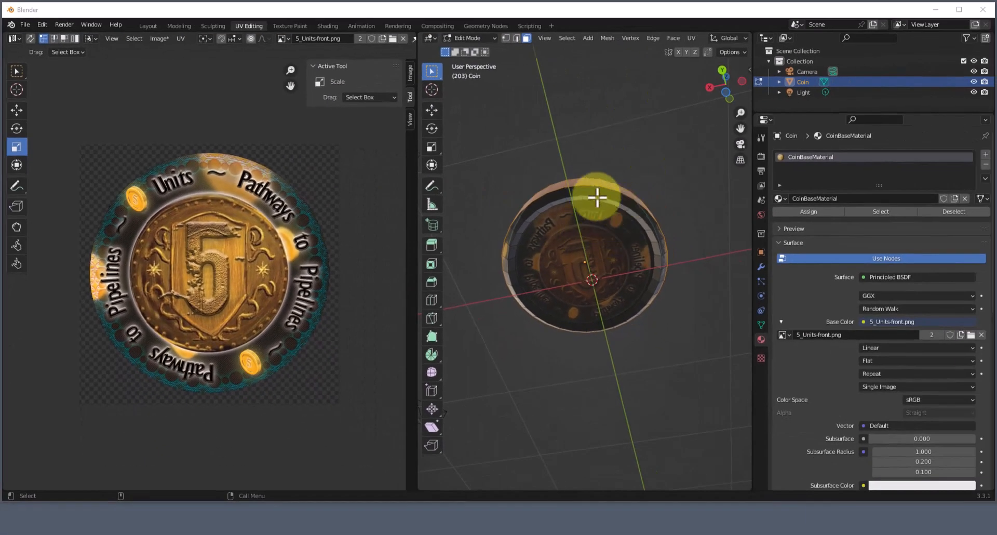
Return to Object Mode in the Modeling workspace and select the Coin object
{"action": "left_click_drag", "start_coordinate": [684, 187], "coordinate": [649, 307]}
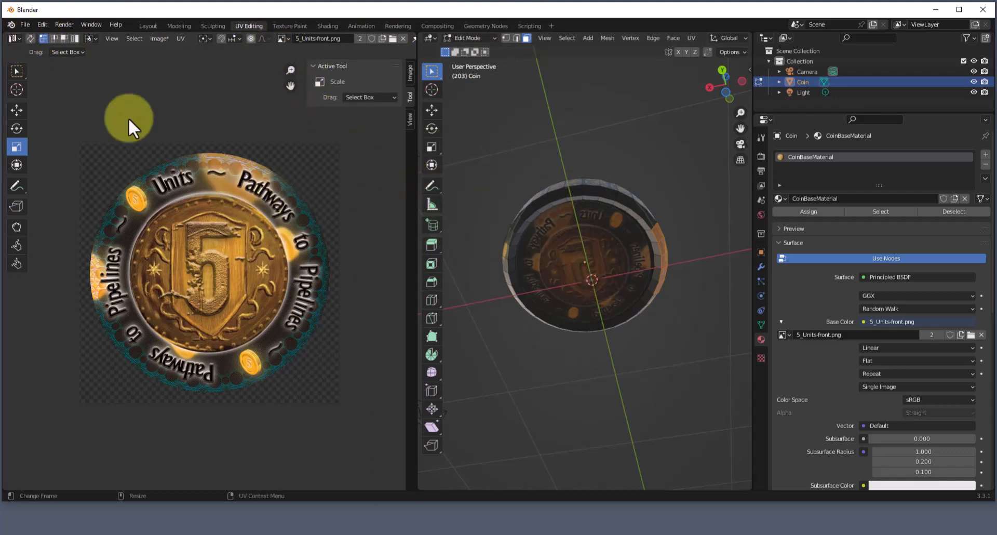
{"action": "left_click", "coordinate": [179, 26]}
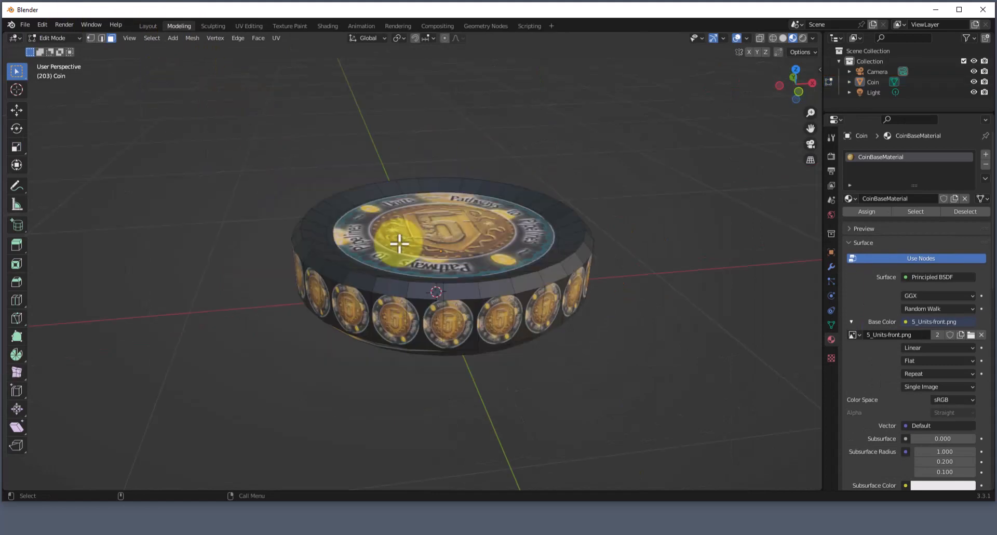
{"action": "key", "text": "Tab"}
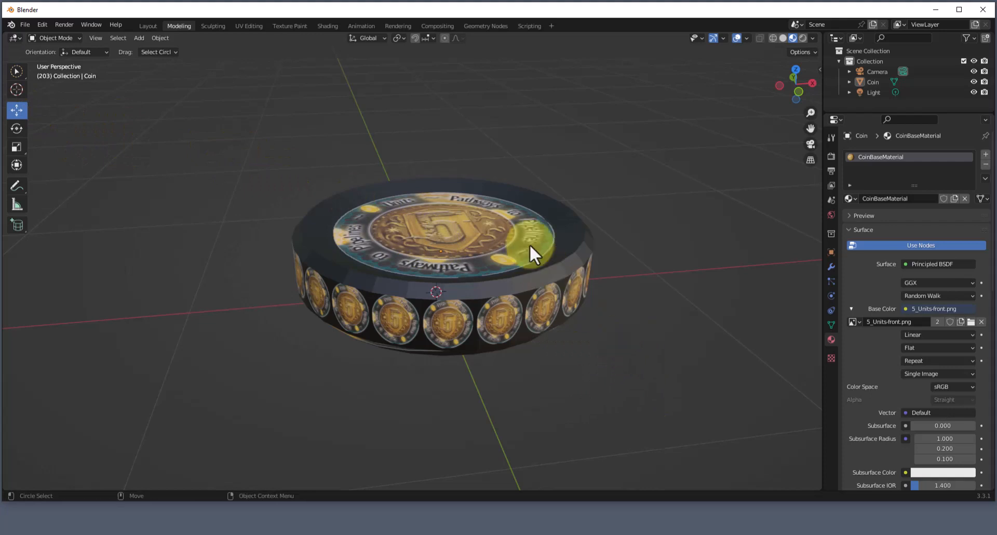
{"action": "left_click", "coordinate": [61, 38]}
{"action": "left_click", "coordinate": [62, 48]}
{"action": "key", "text": "c"}
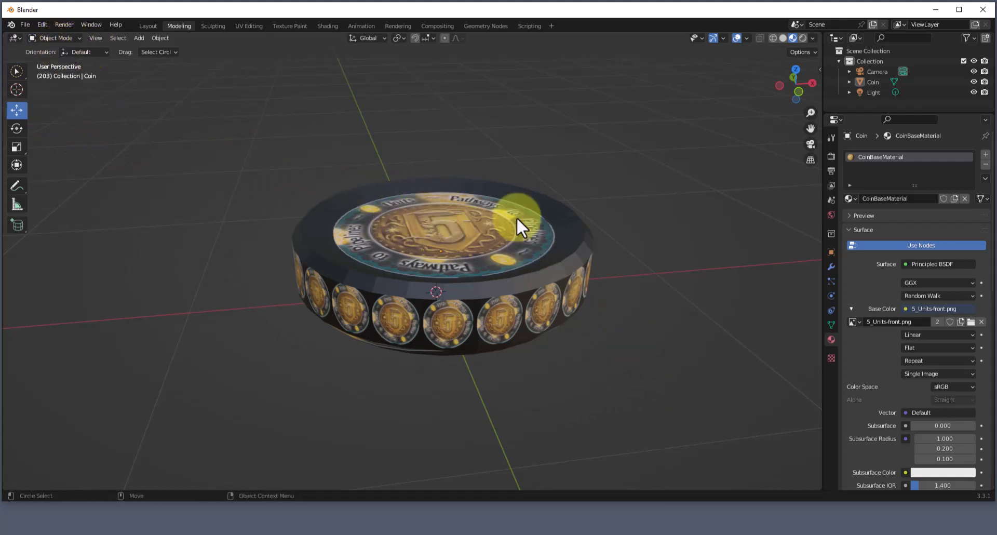
{"action": "left_click", "coordinate": [873, 88]}
{"action": "left_click", "coordinate": [871, 81]}
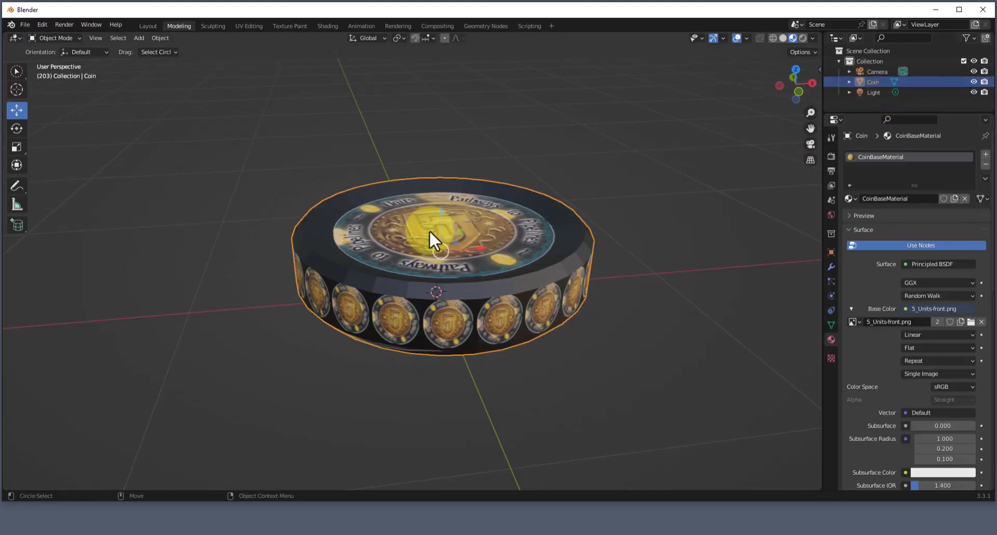
Shift the coin slightly along the X axis and rotate it until it stands on its edge
{"action": "left_click_drag", "start_coordinate": [481, 249], "coordinate": [478, 249]}
{"action": "key", "text": "e"}
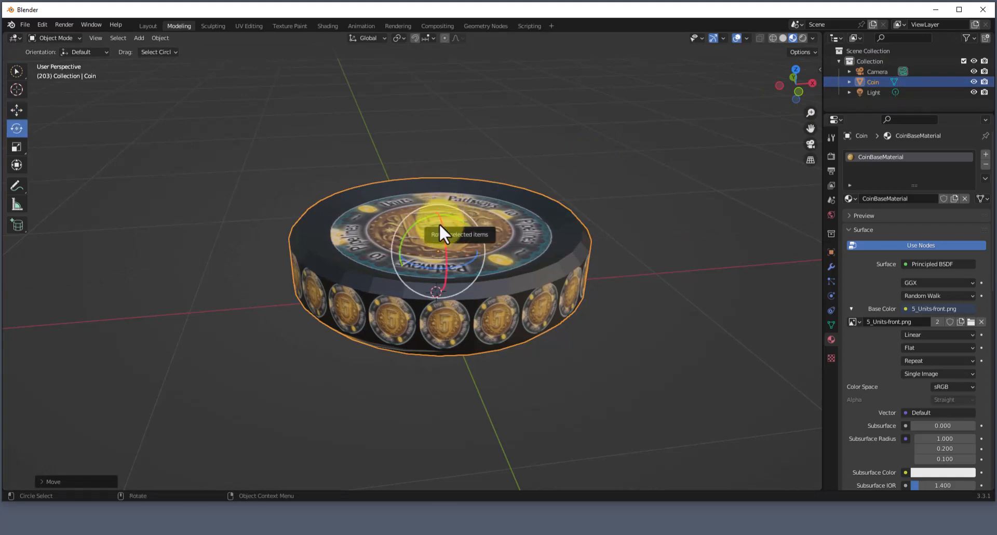
{"action": "left_click_drag", "start_coordinate": [438, 222], "coordinate": [467, 258]}
{"action": "middle_click_drag", "start_coordinate": [466, 258], "coordinate": [348, 217]}
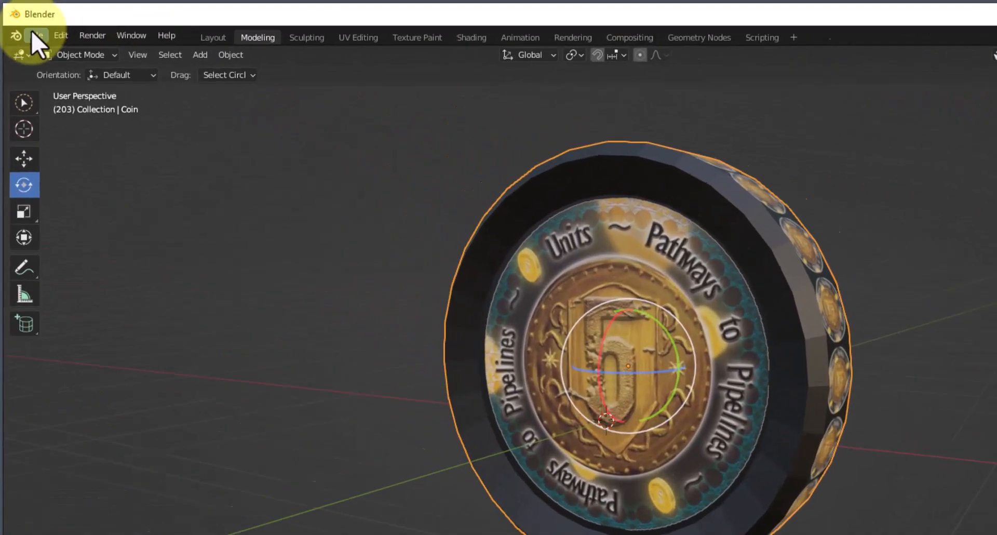
Set up an FBX export to D:\ASSETS\3D\Assets with the file name uCoin.fbx
{"action": "left_click", "coordinate": [25, 24]}
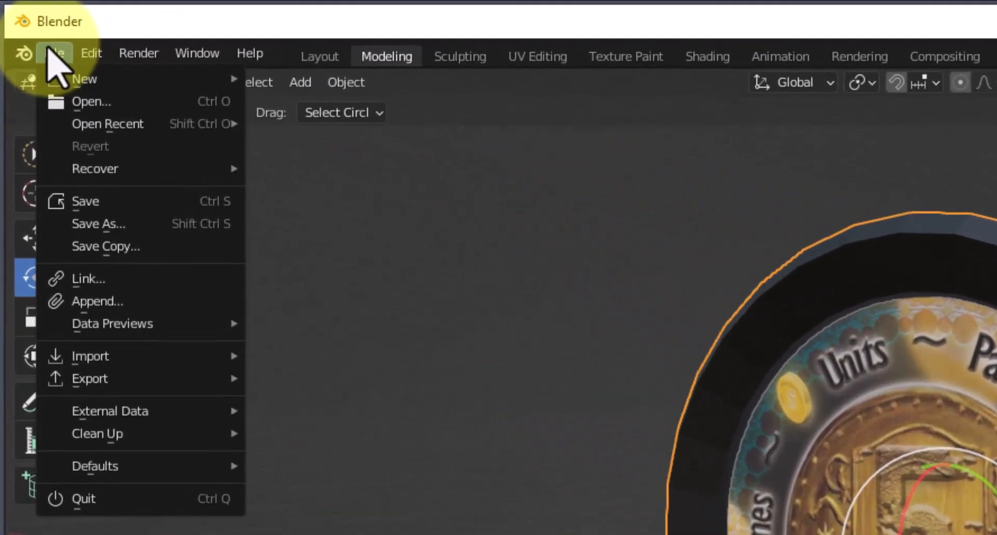
{"action": "mouse_move", "coordinate": [138, 387]}
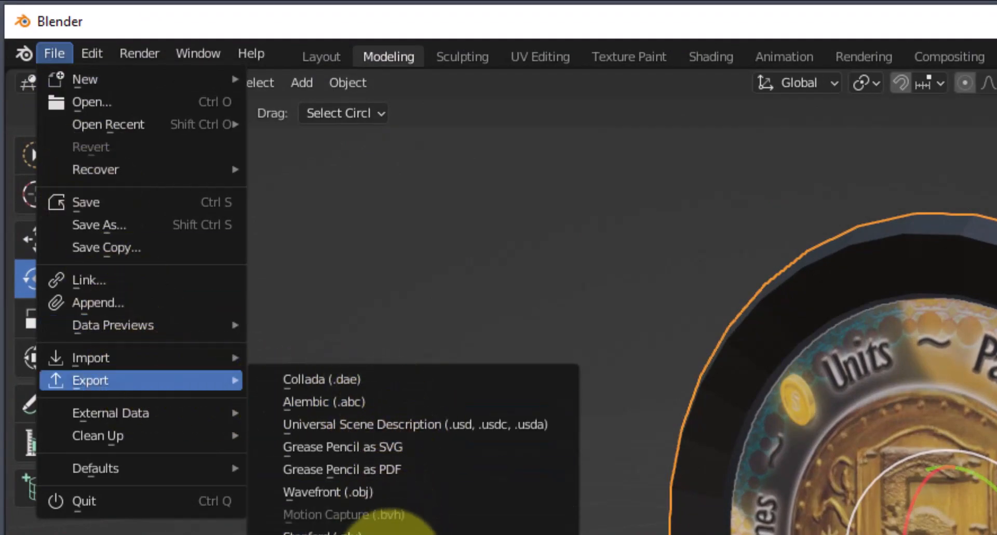
{"action": "left_click", "coordinate": [176, 298]}
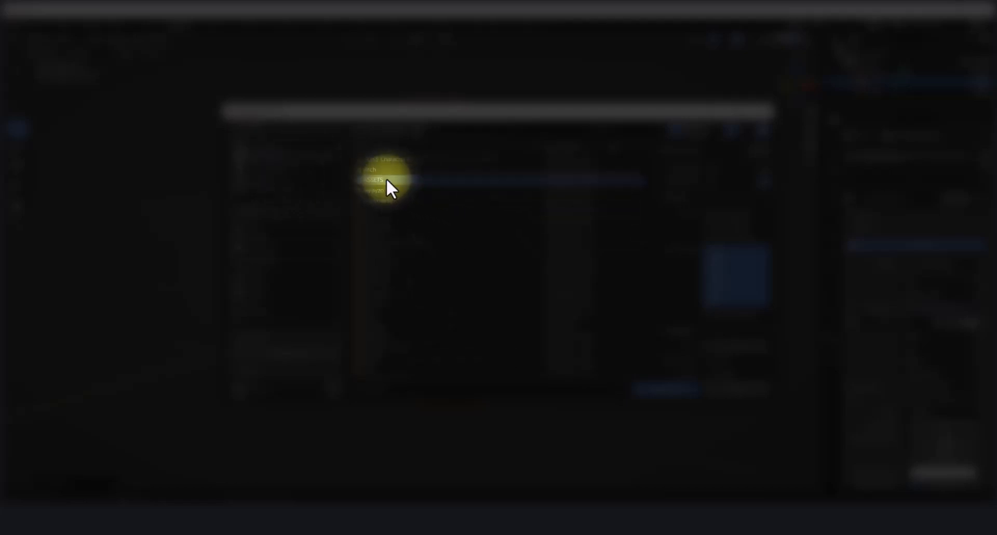
{"action": "left_click", "coordinate": [386, 180]}
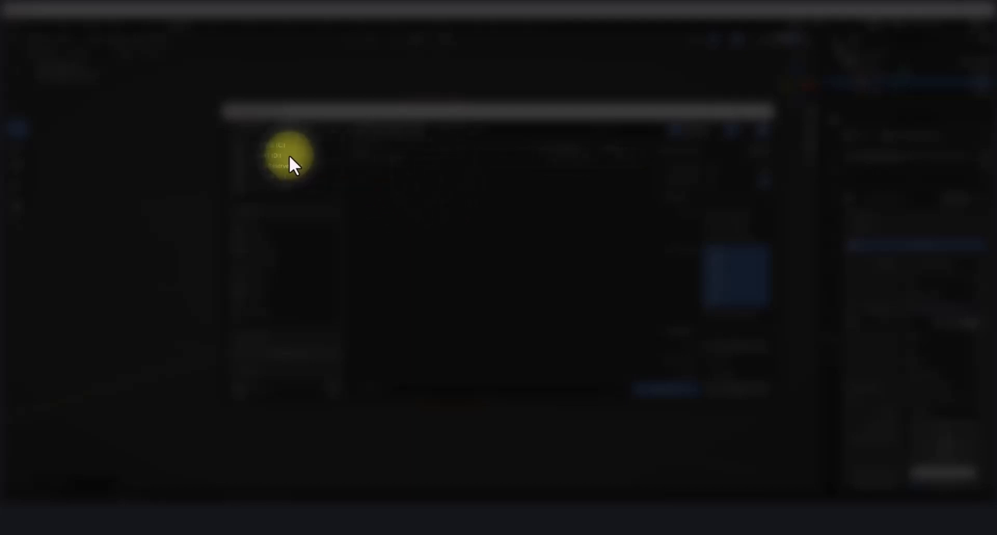
{"action": "left_click", "coordinate": [398, 385]}
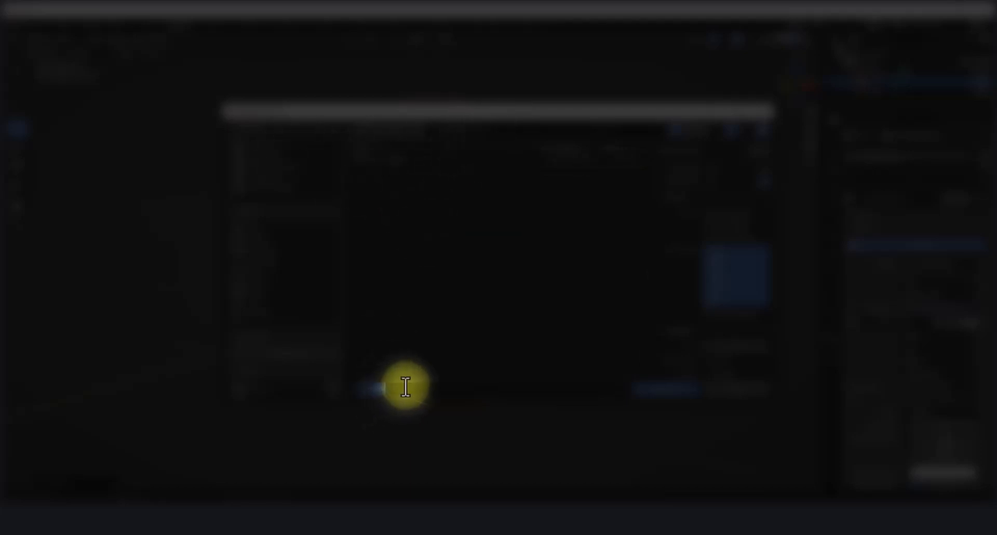
{"action": "key", "text": "Home"}
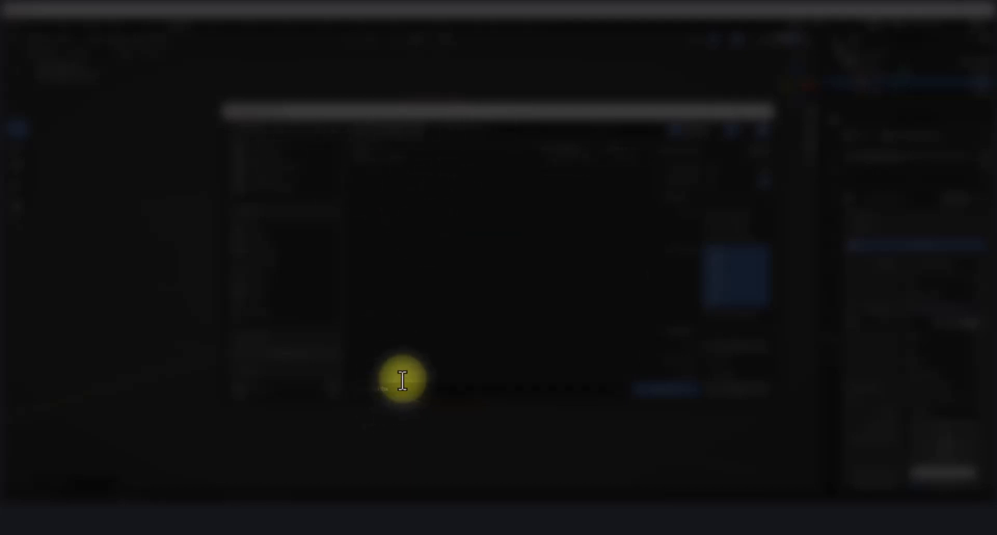
{"action": "type", "text": "SK"}
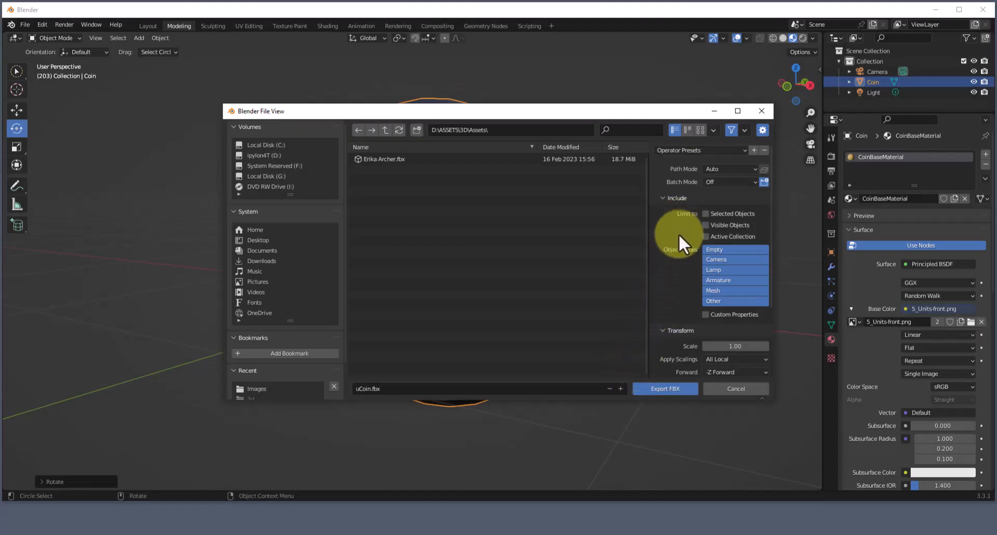
Limit the export to selected objects of the Mesh type and export the coin as FBX
{"action": "left_click", "coordinate": [727, 259]}
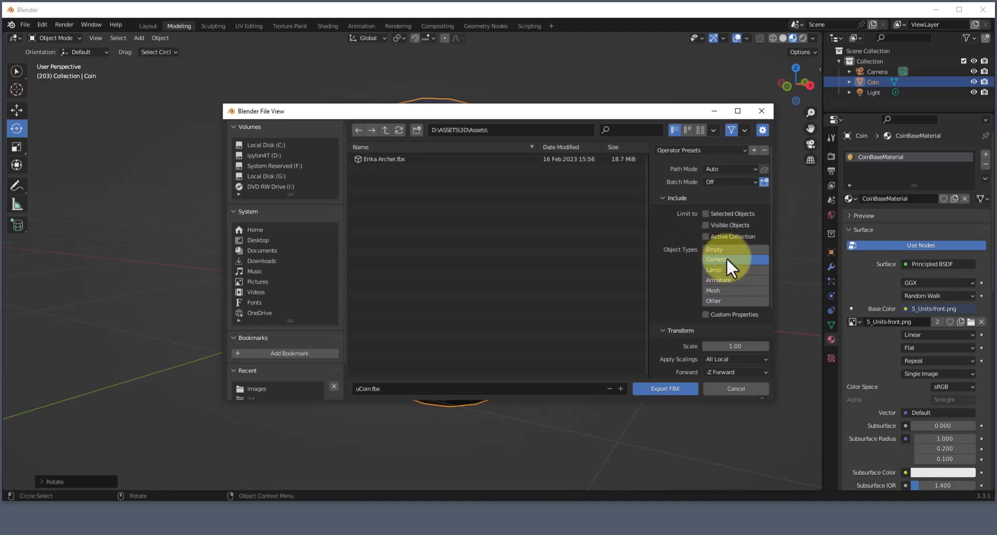
{"action": "left_click", "coordinate": [727, 247]}
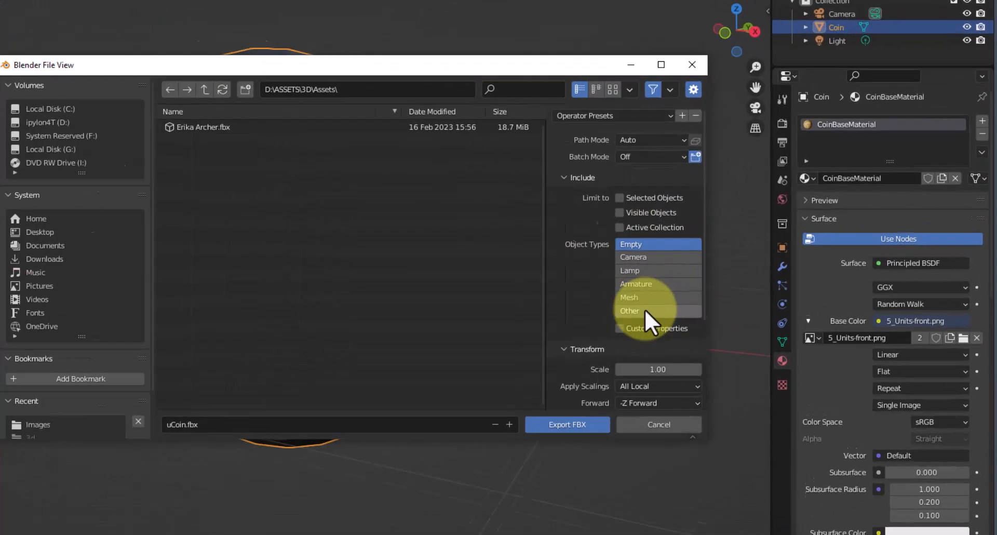
{"action": "left_click", "coordinate": [737, 291]}
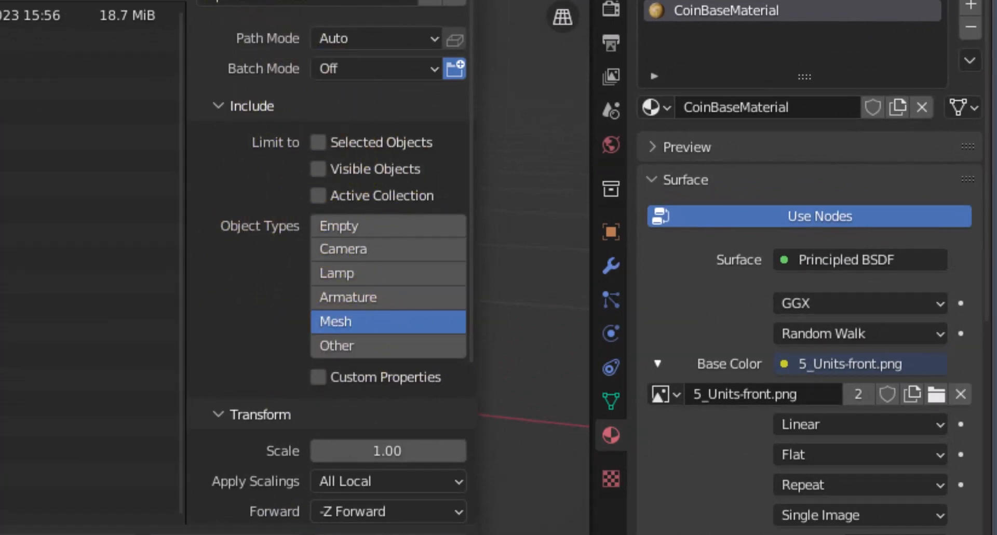
{"action": "left_click_drag", "start_coordinate": [219, 0], "coordinate": [24, 0]}
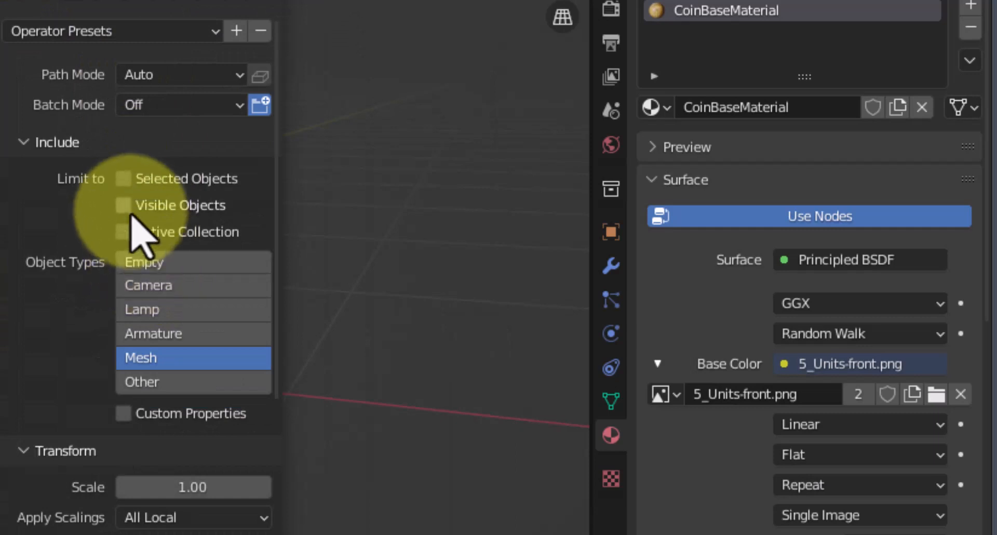
{"action": "left_click", "coordinate": [124, 180]}
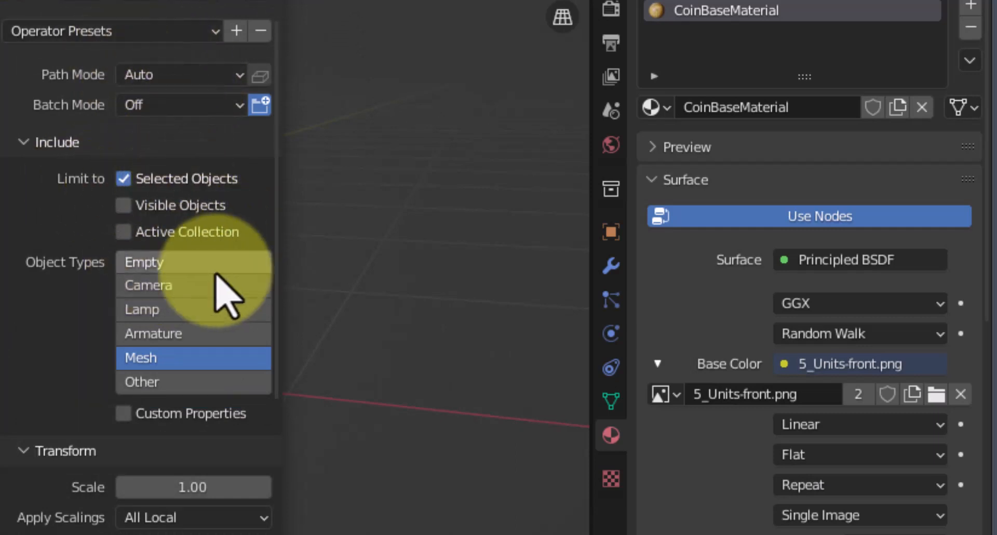
{"action": "scroll", "coordinate": [183, 467], "scroll_direction": "down", "scroll_amount": 4}
{"action": "scroll", "coordinate": [238, 463], "scroll_direction": "down", "scroll_amount": 2}
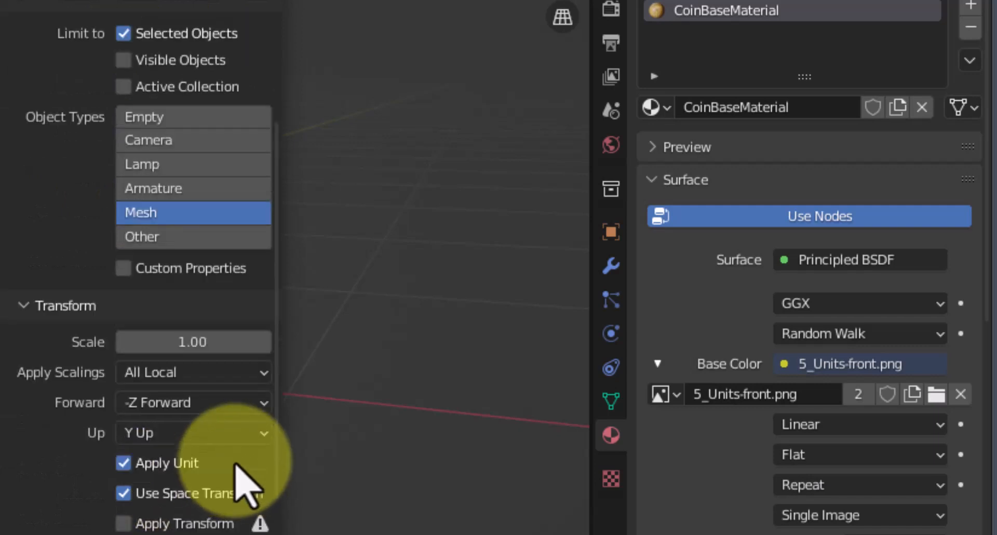
{"action": "scroll", "coordinate": [237, 464], "scroll_direction": "down", "scroll_amount": 3}
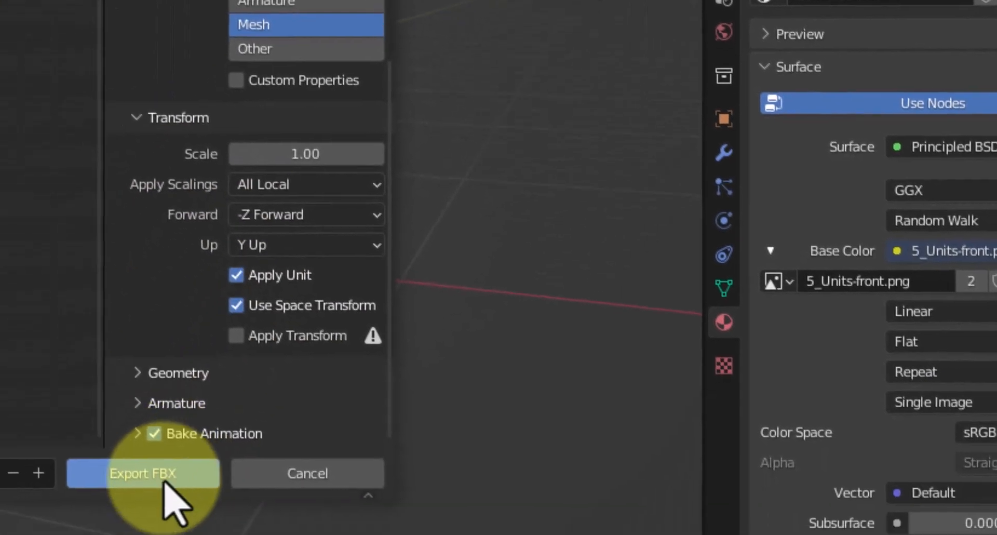
{"action": "left_click", "coordinate": [165, 470]}
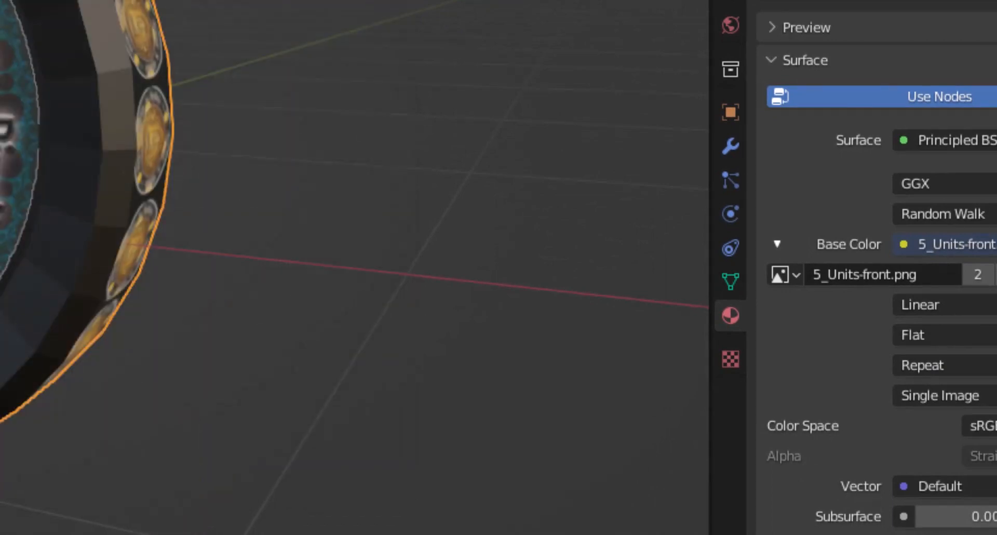